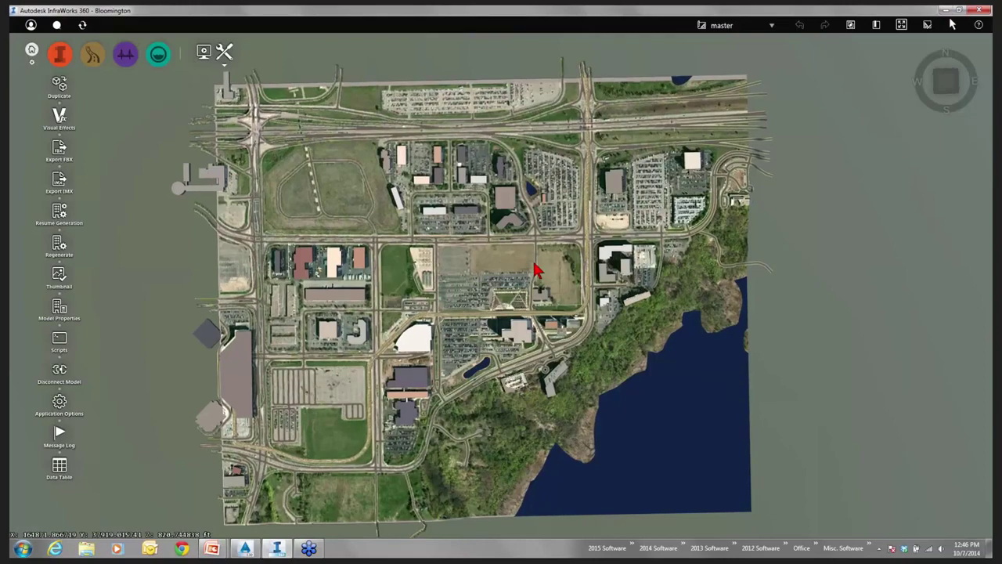
- Draw a Sidewalk and Greenspace local road about 1,217 ft long from the eastern field across the short north-south road, curving north to the main road
scroll(534, 266, "up", 3)
scroll(531, 264, "up", 3)
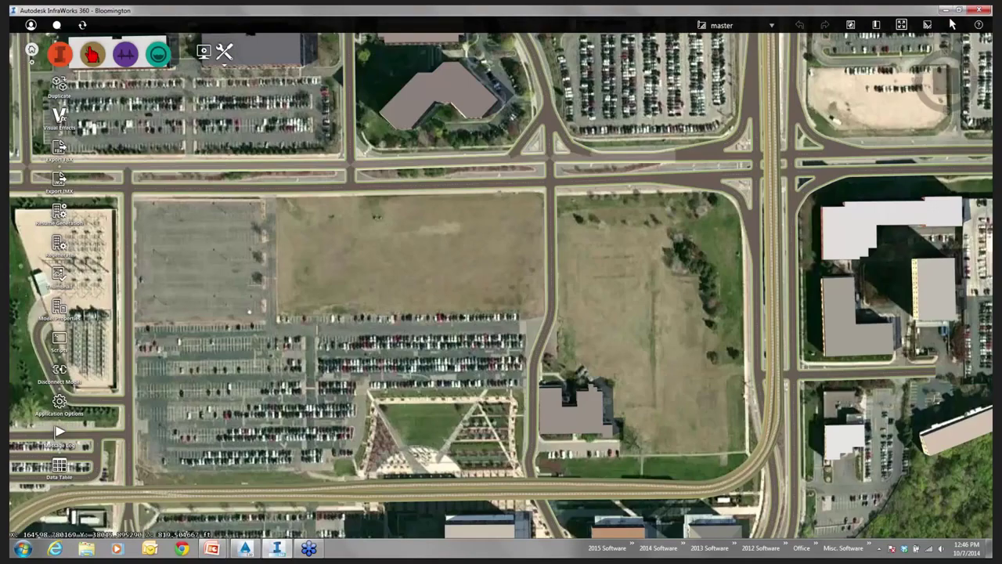
mouse_move(97, 72)
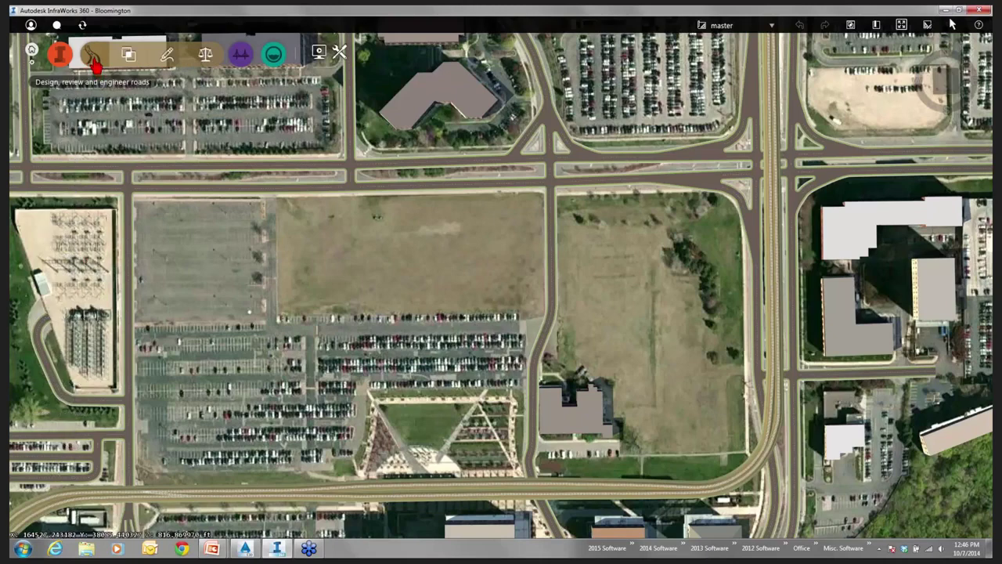
left_click(164, 61)
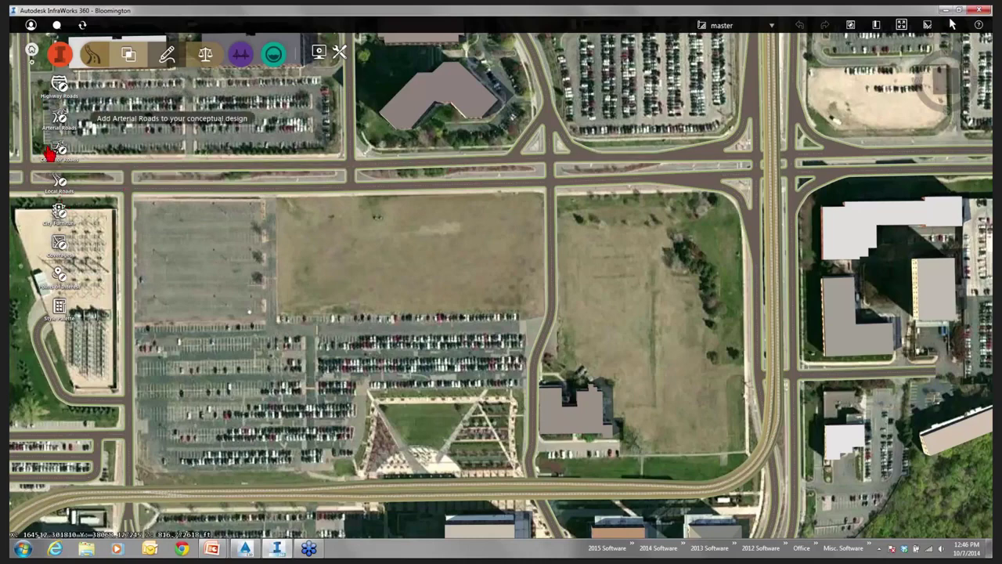
left_click(56, 180)
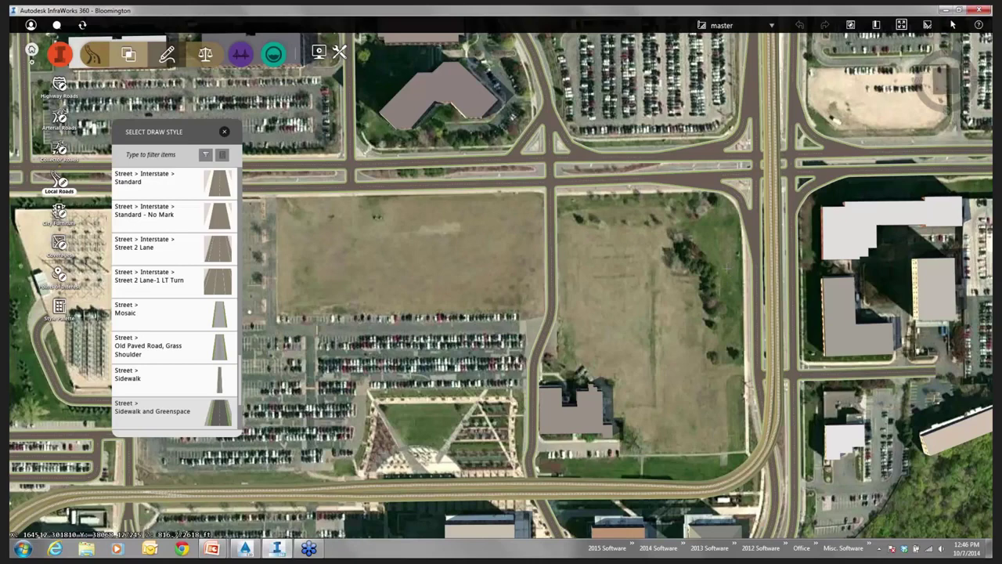
left_click_drag(716, 268, 643, 290)
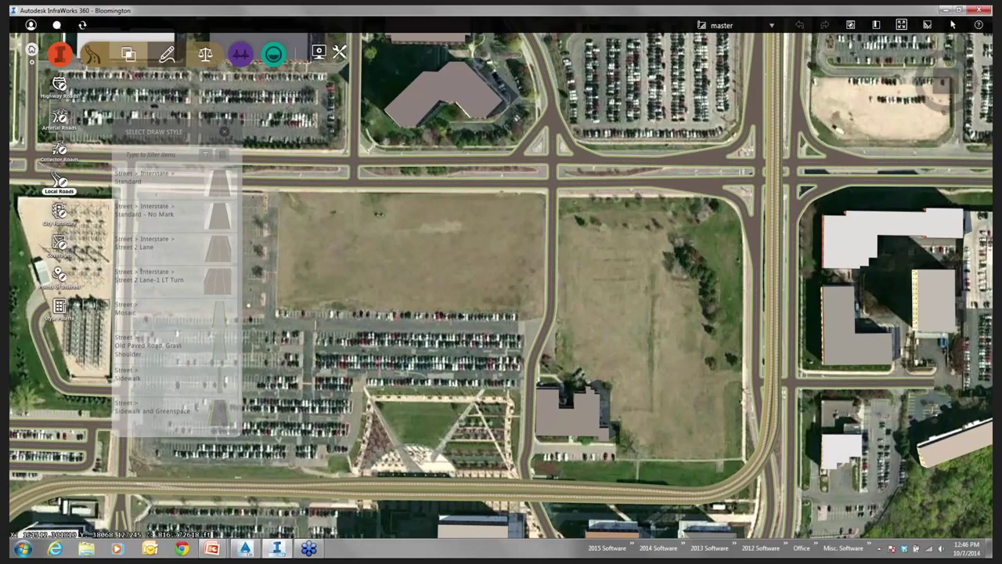
left_click_drag(643, 290, 623, 290)
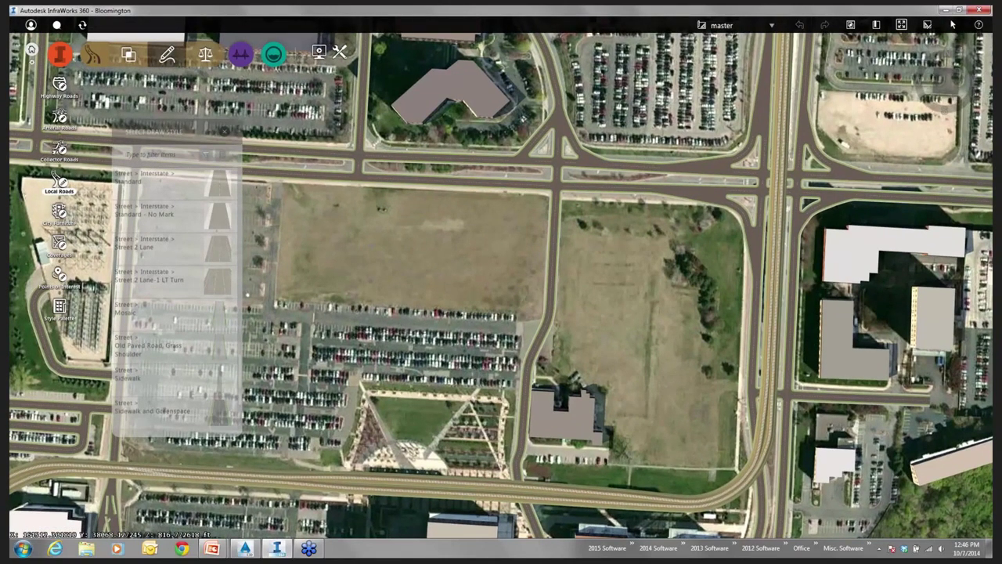
left_click_drag(565, 278, 549, 278)
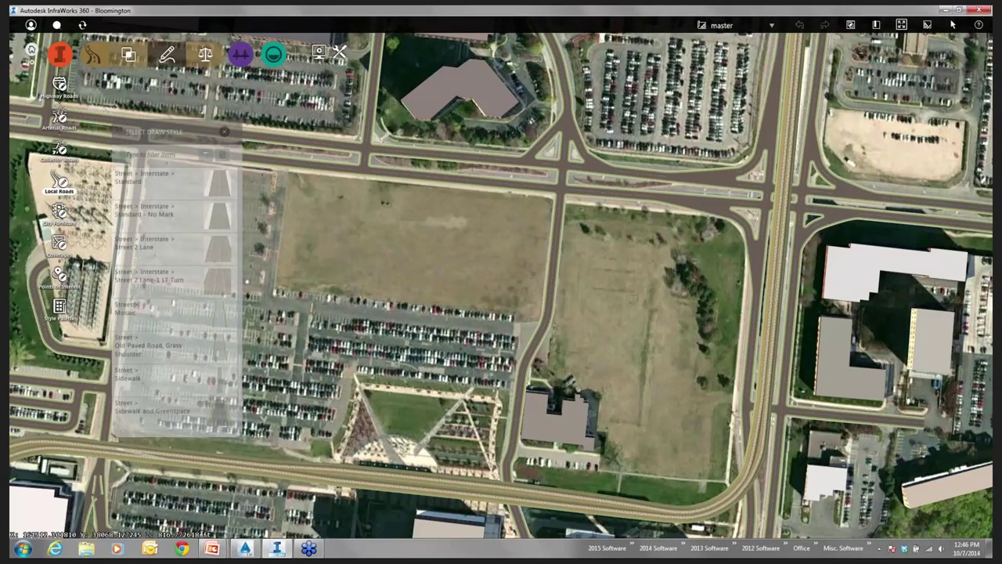
key("Escape")
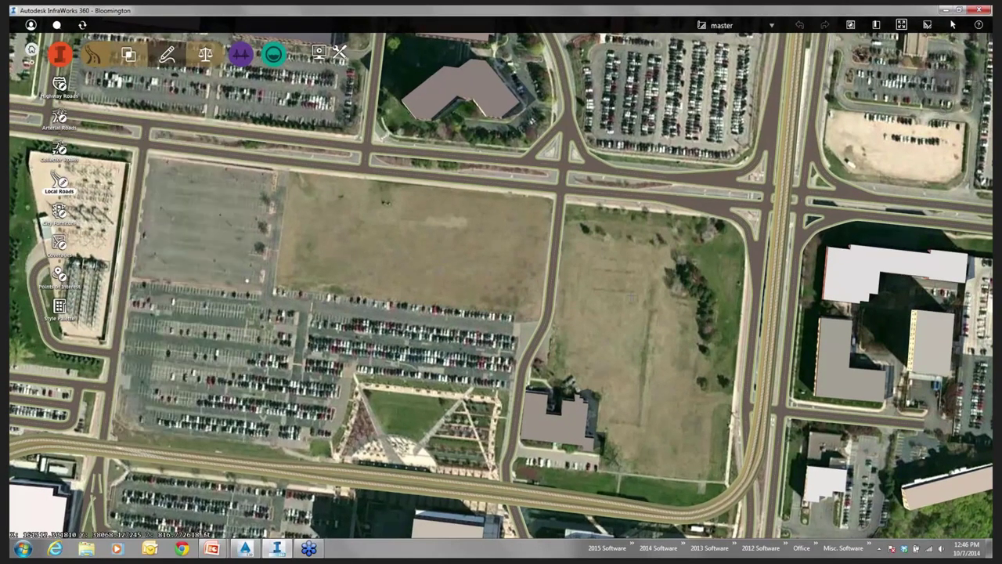
left_click(234, 252)
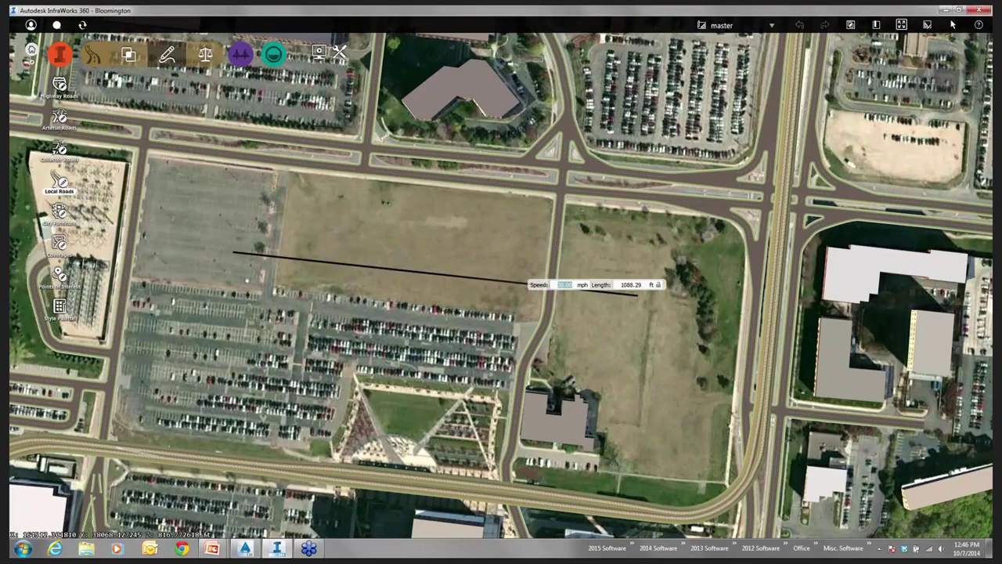
left_click(638, 296)
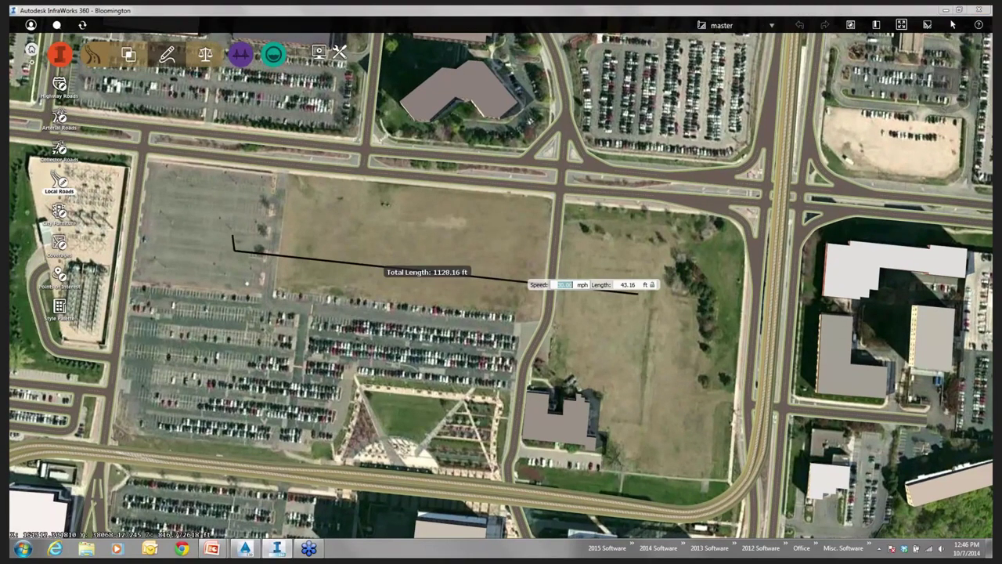
double_click(254, 159)
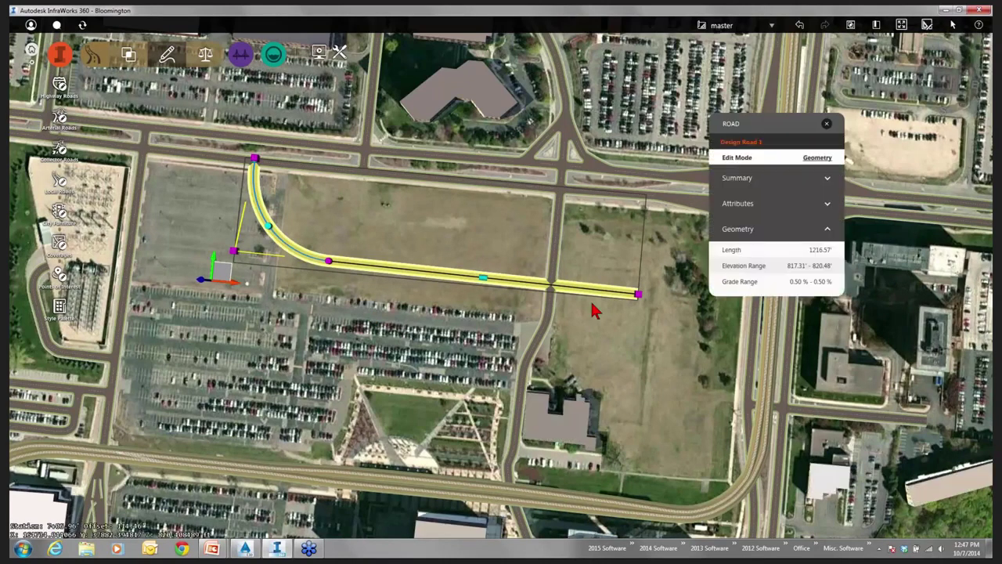
left_click(822, 159)
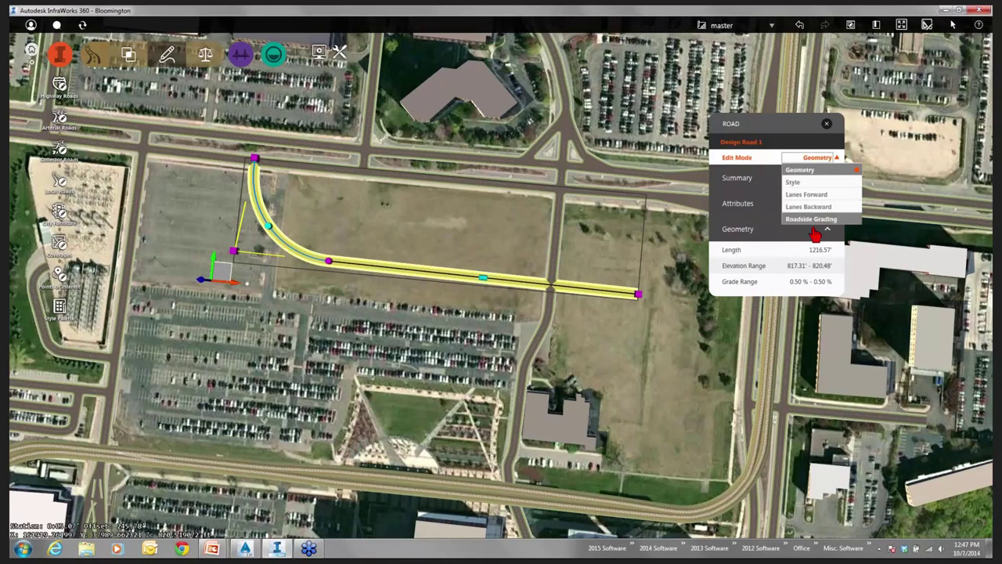
left_click(718, 316)
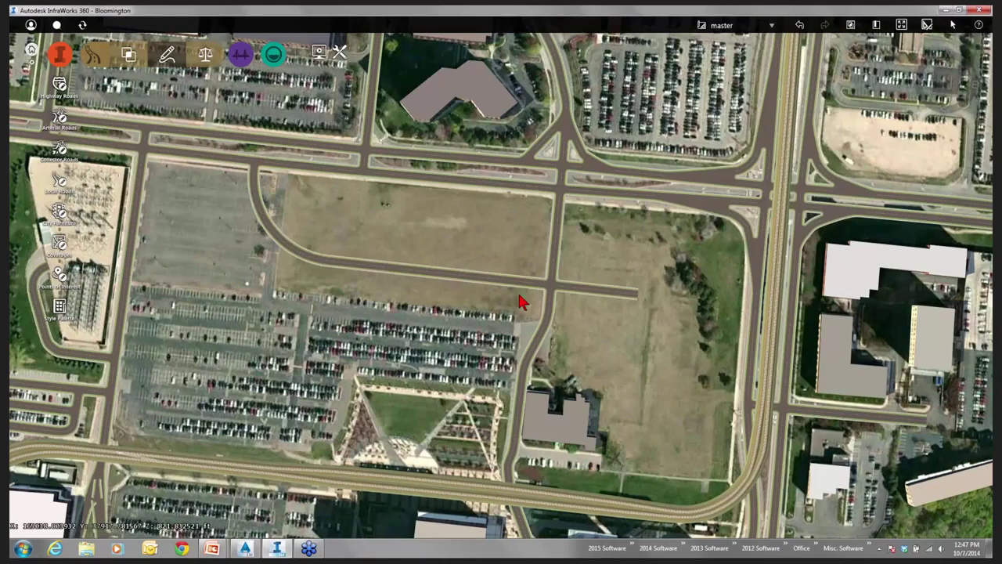
- Convert the existing north-south road segment crossed by the new road to a design road
left_click(554, 256)
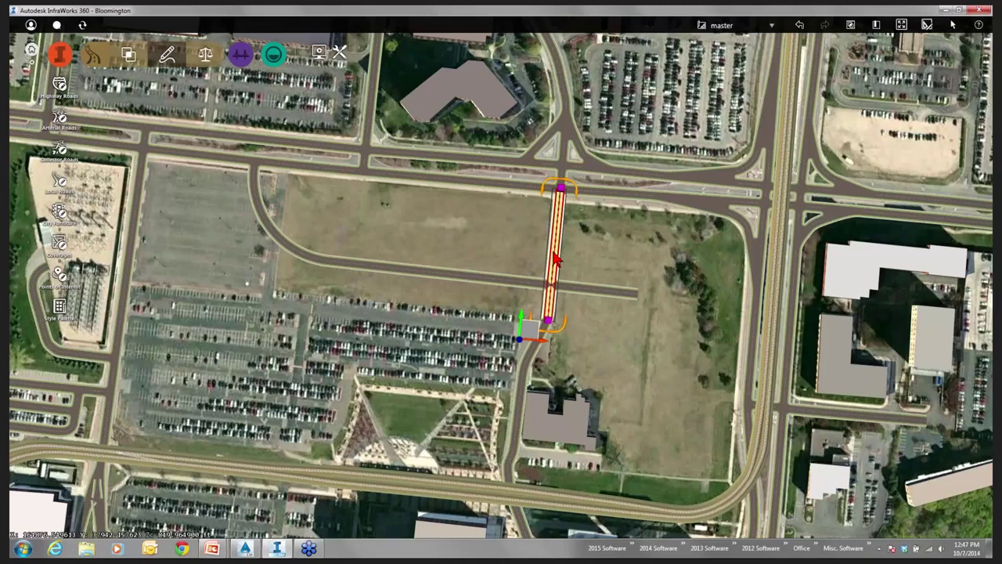
right_click(554, 256)
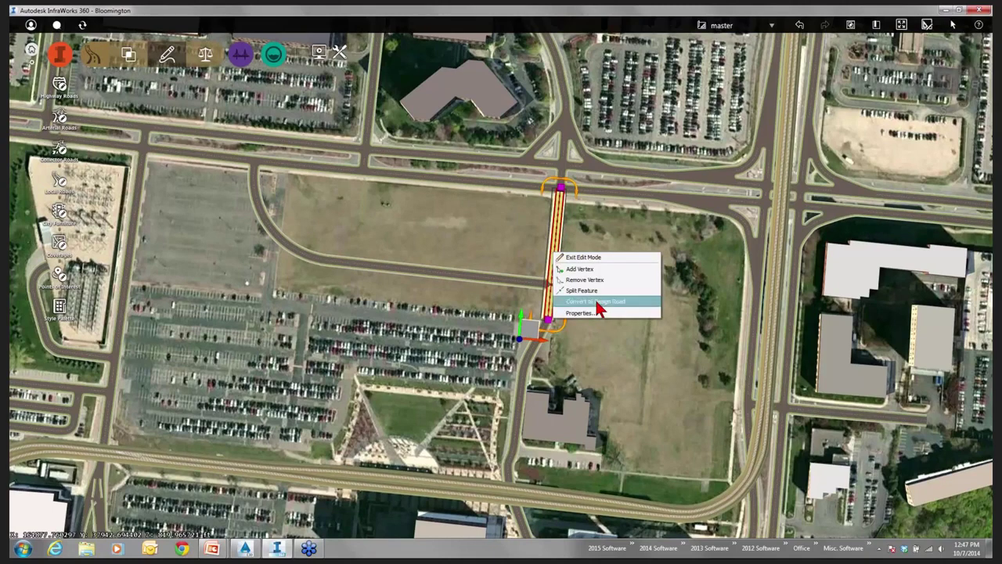
left_click(599, 302)
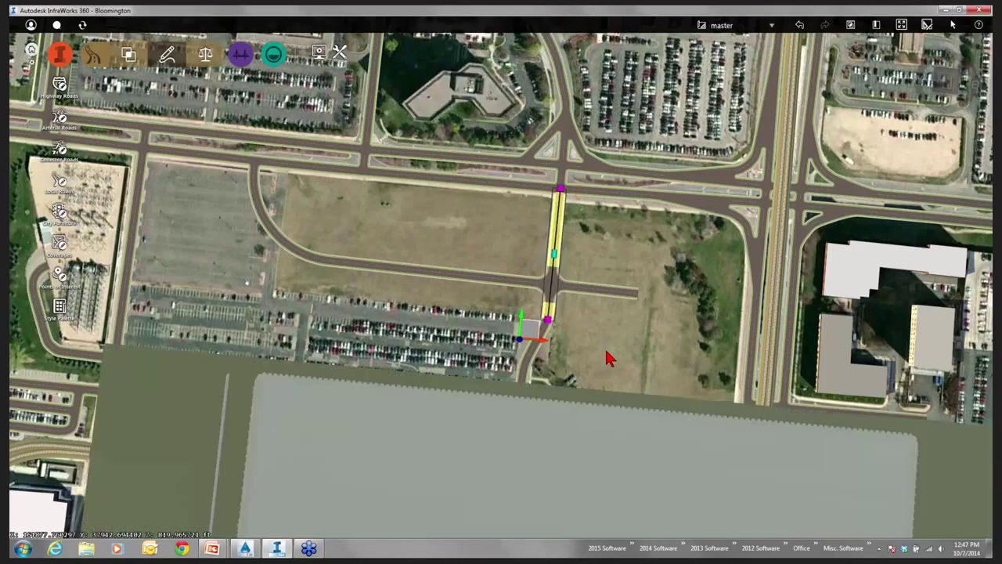
- Inspect the intersection of the new road and the north-south road, browsing its design vehicle options
scroll(548, 289, "up", 2)
scroll(555, 290, "up", 2)
left_click(554, 289)
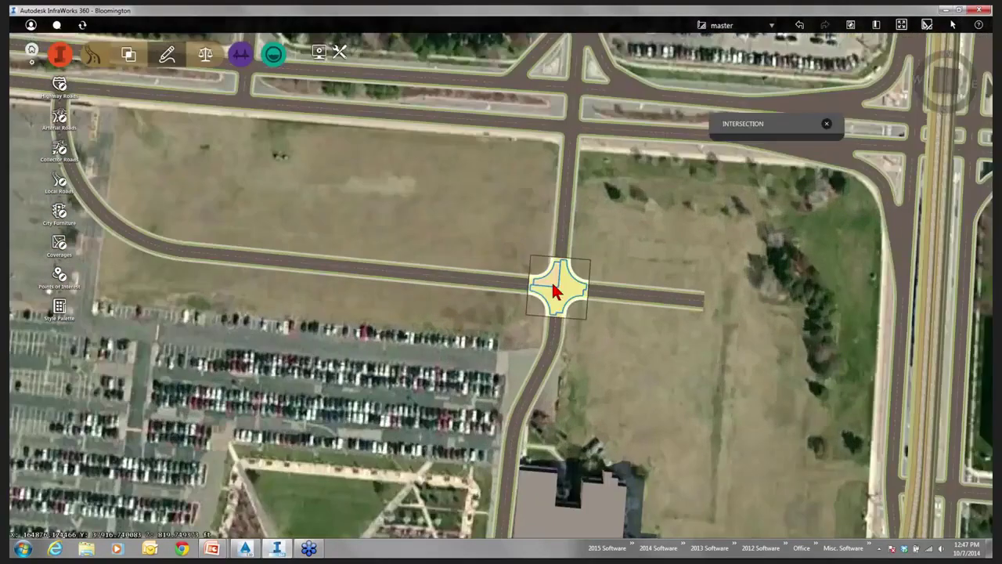
left_click(771, 343)
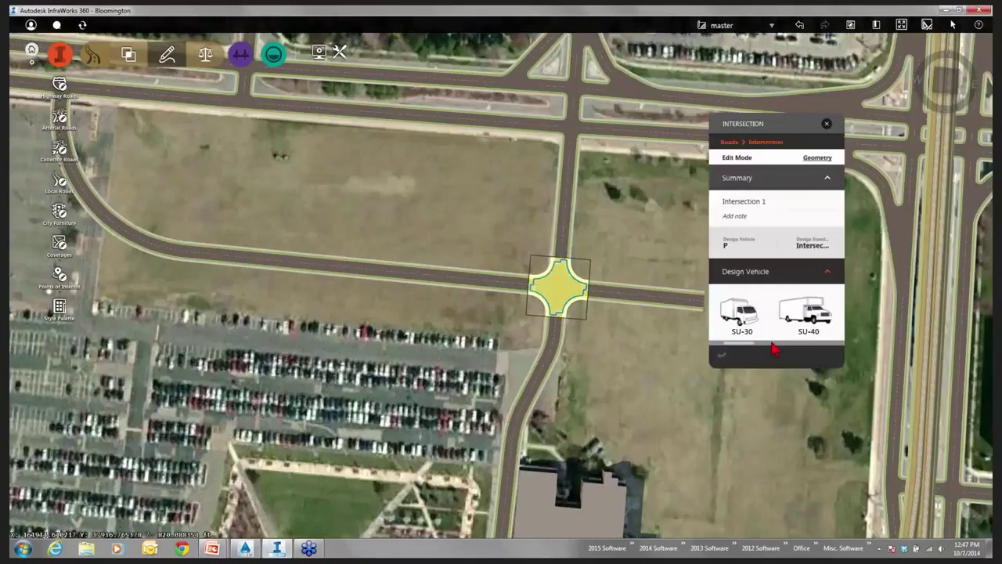
left_click(791, 345)
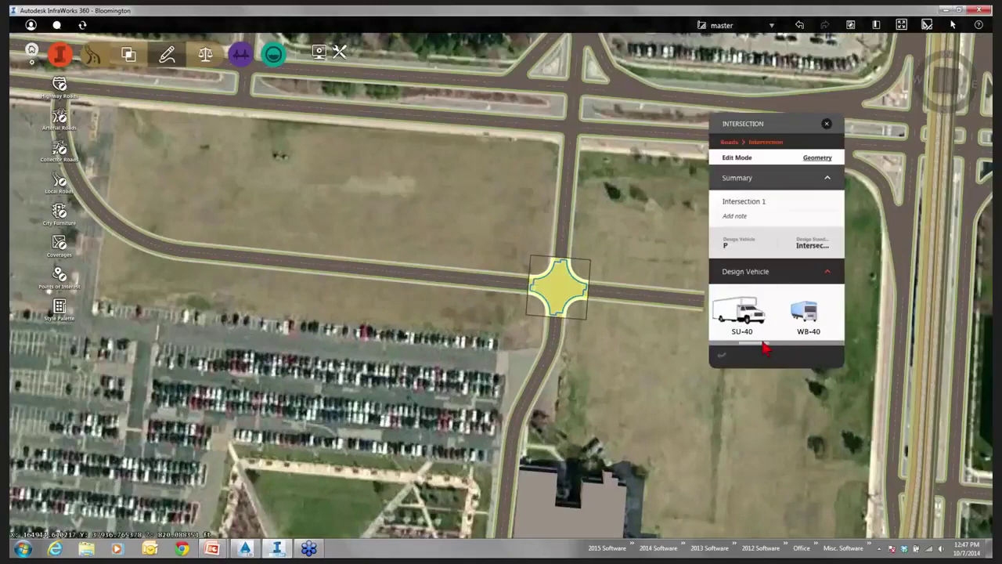
key("Escape")
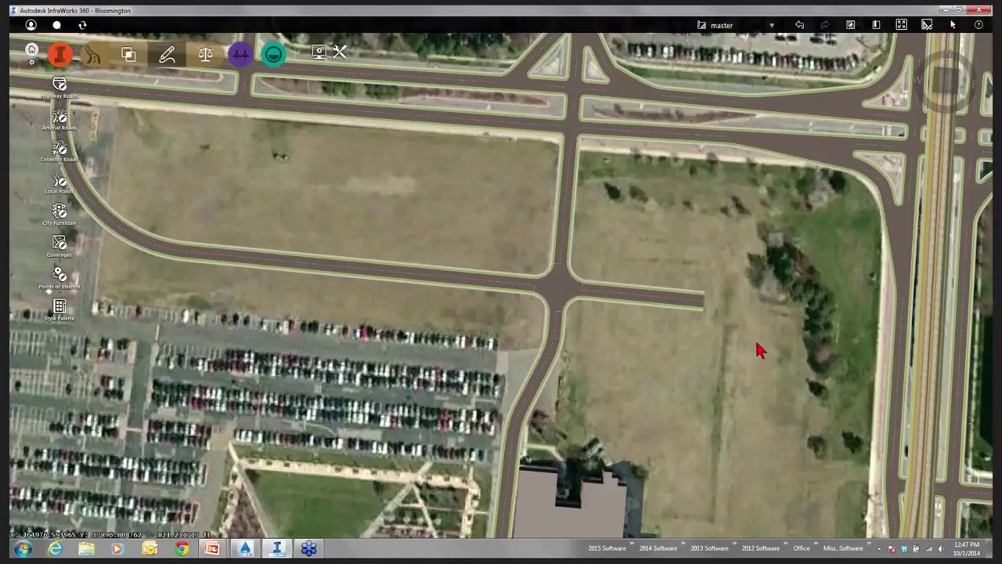
- Review the new road's geometry properties and edit mode, leaving its settings as they are
right_click(227, 260)
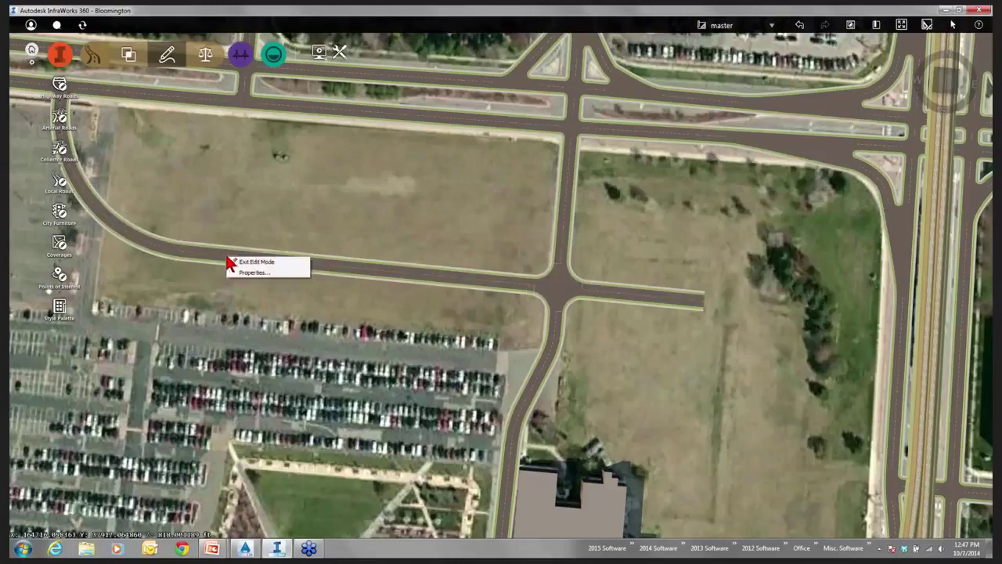
left_click(246, 272)
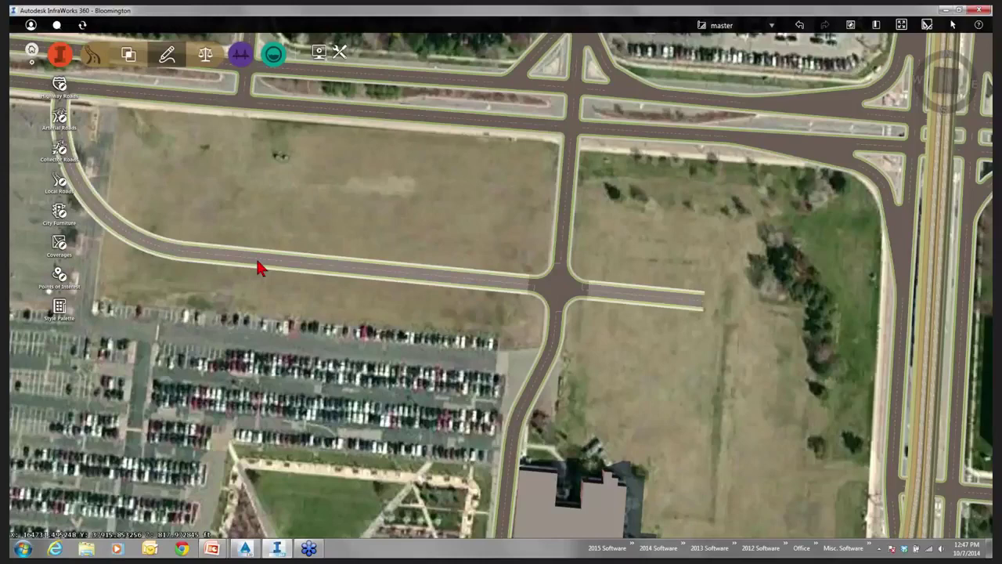
left_click(261, 269)
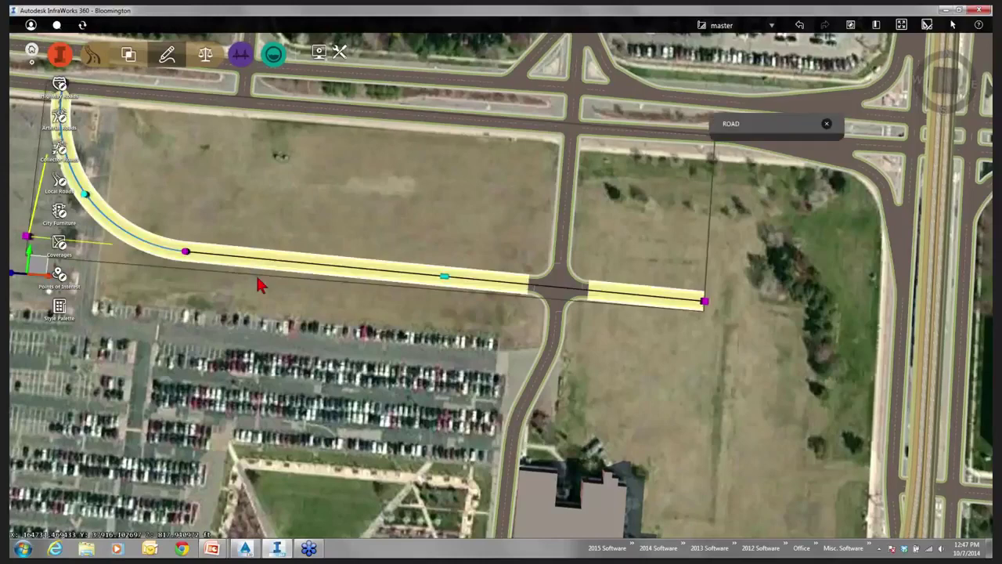
right_click(257, 278)
left_click(827, 174)
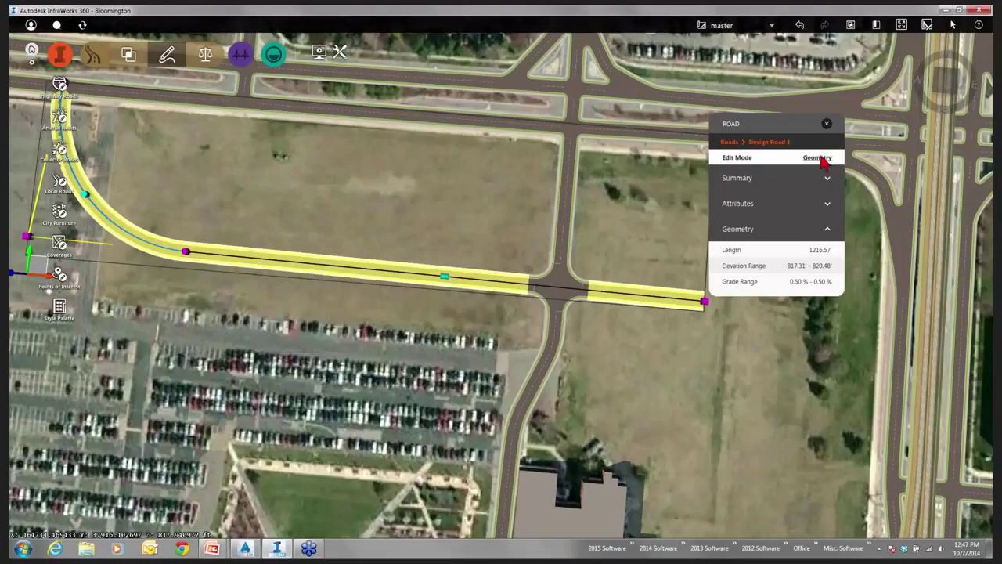
left_click(820, 158)
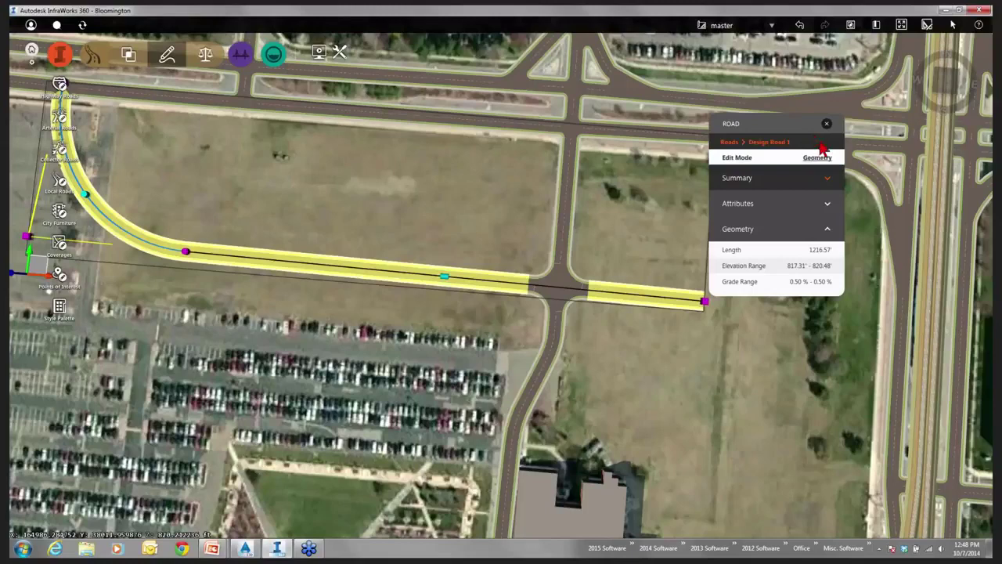
key("Escape")
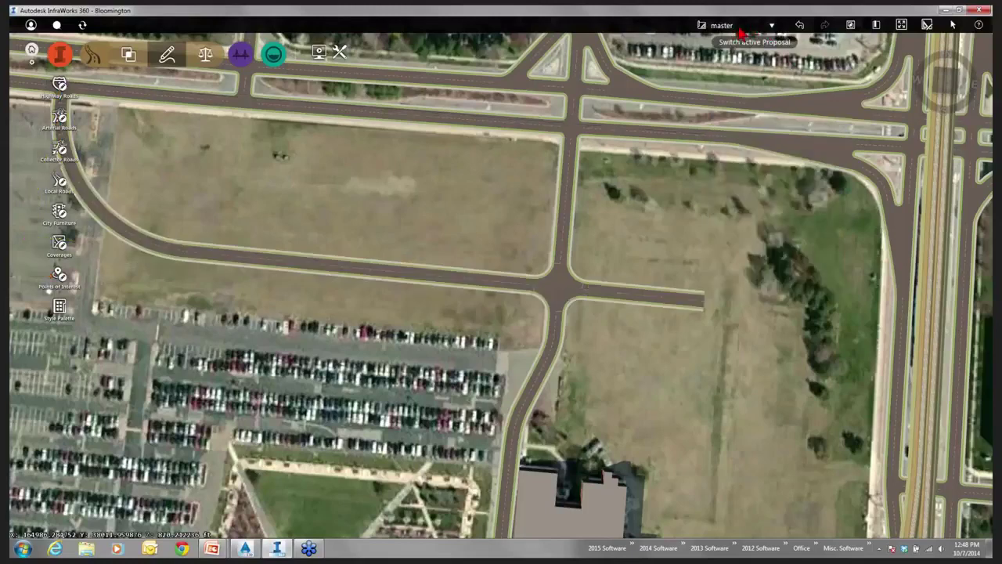
- Switch the active proposal to Step_8_Export and shift the bridge's pier westward beneath the deck
left_click(772, 28)
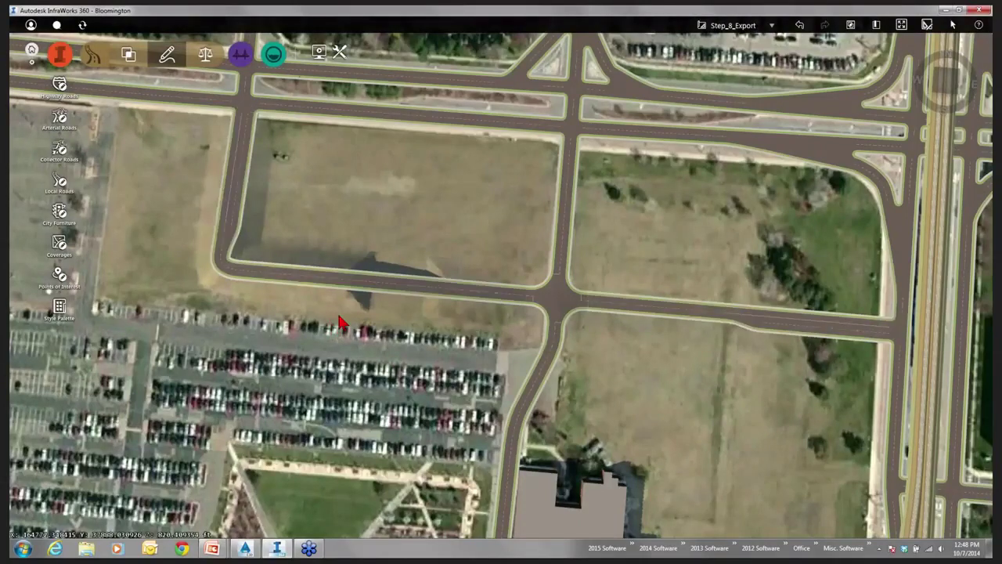
middle_click_drag(343, 307, 368, 154)
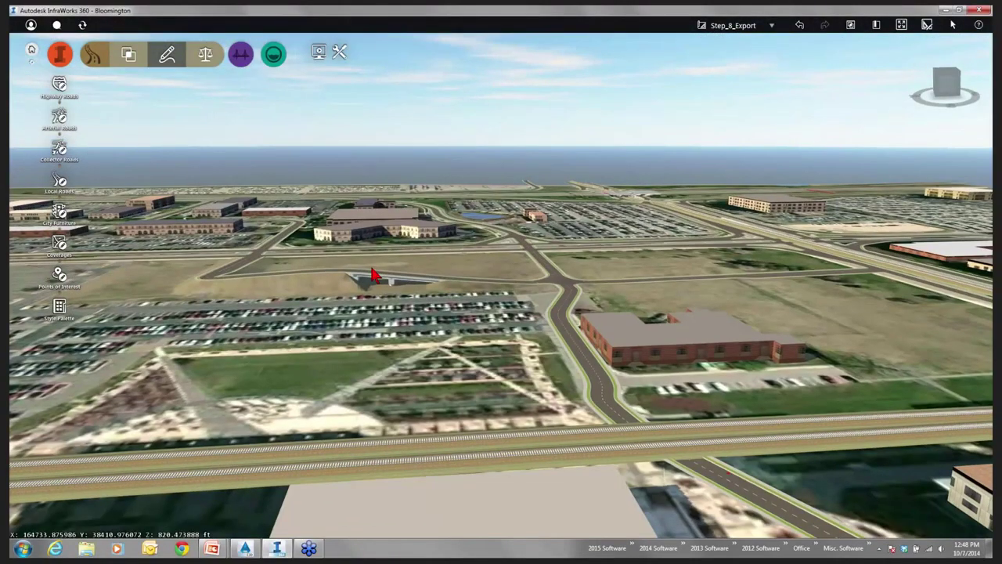
scroll(371, 274, "up", 5)
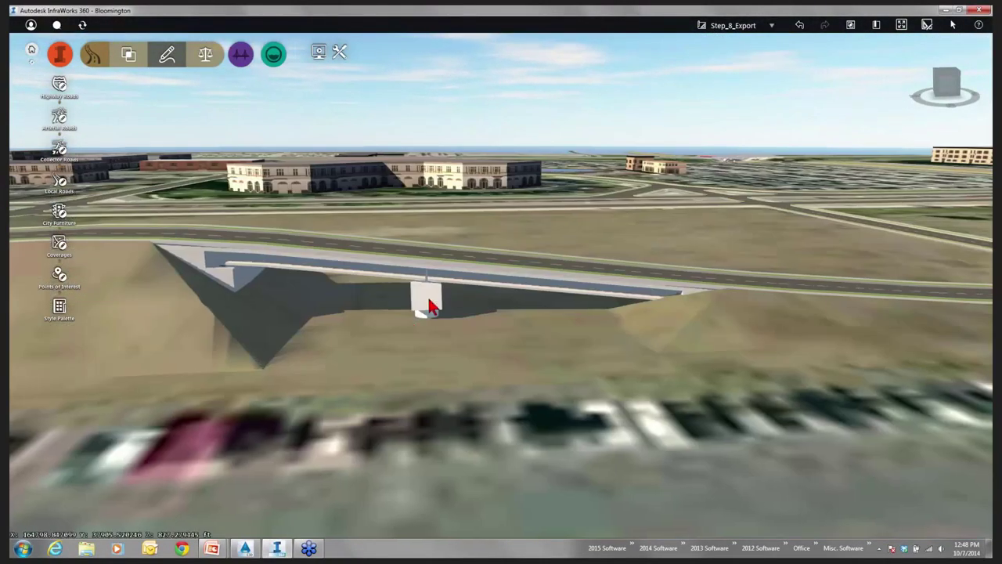
left_click(429, 307)
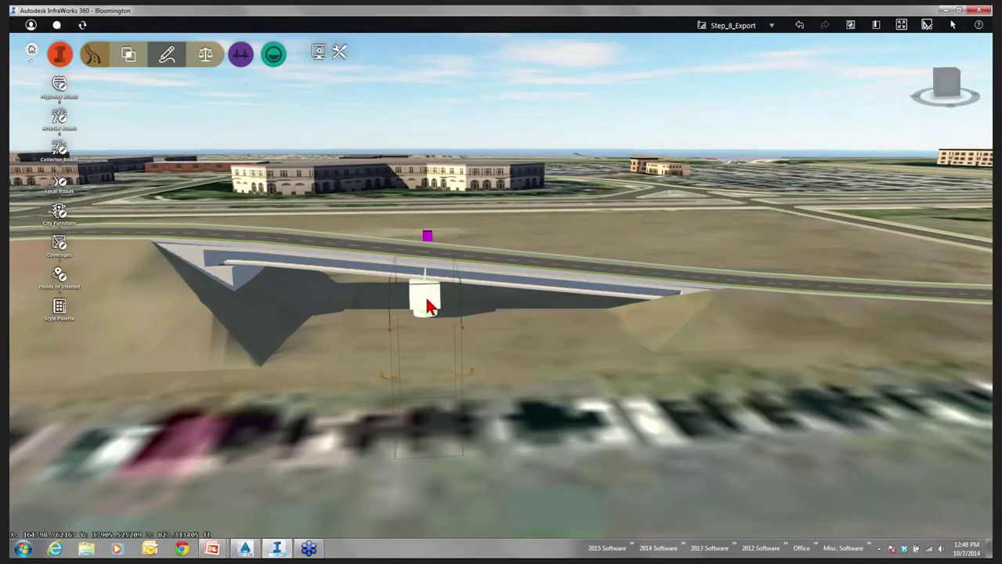
left_click_drag(427, 235, 400, 235)
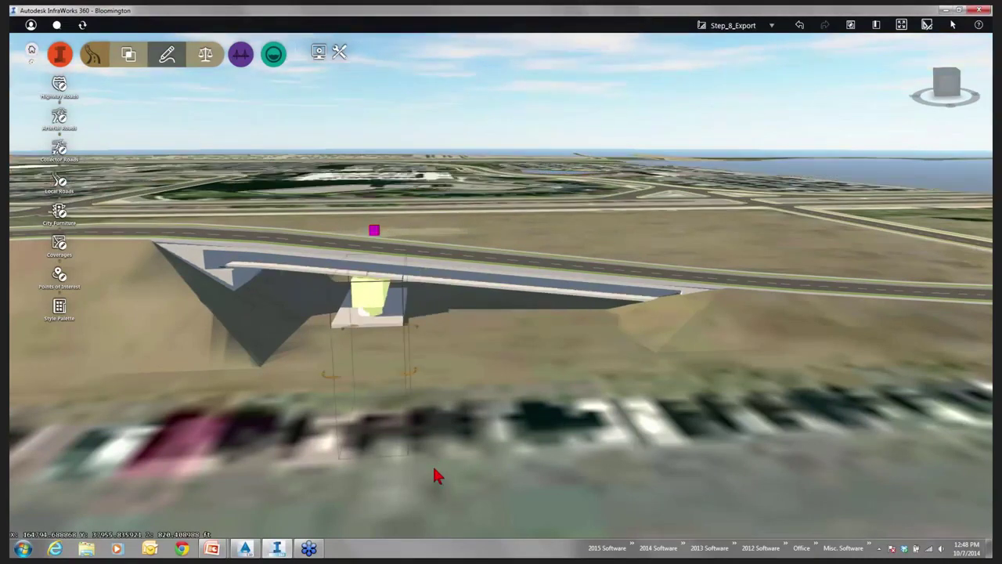
key("Escape")
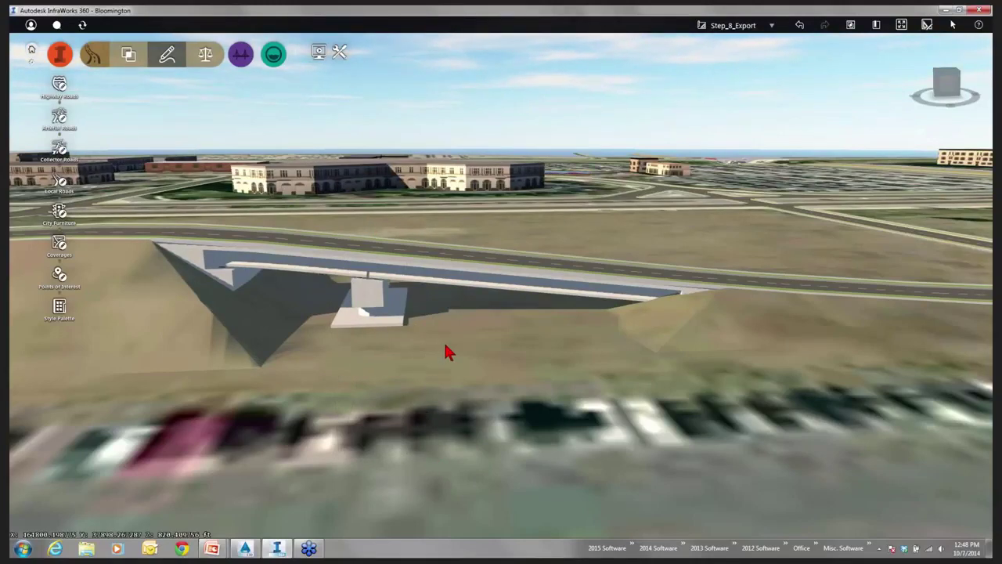
- Export the entire model to IMX as IM_Export.imx, with HennepinMN-F (Hennepin County, US Foot) as the target coordinate system
scroll(447, 352, "down", 2)
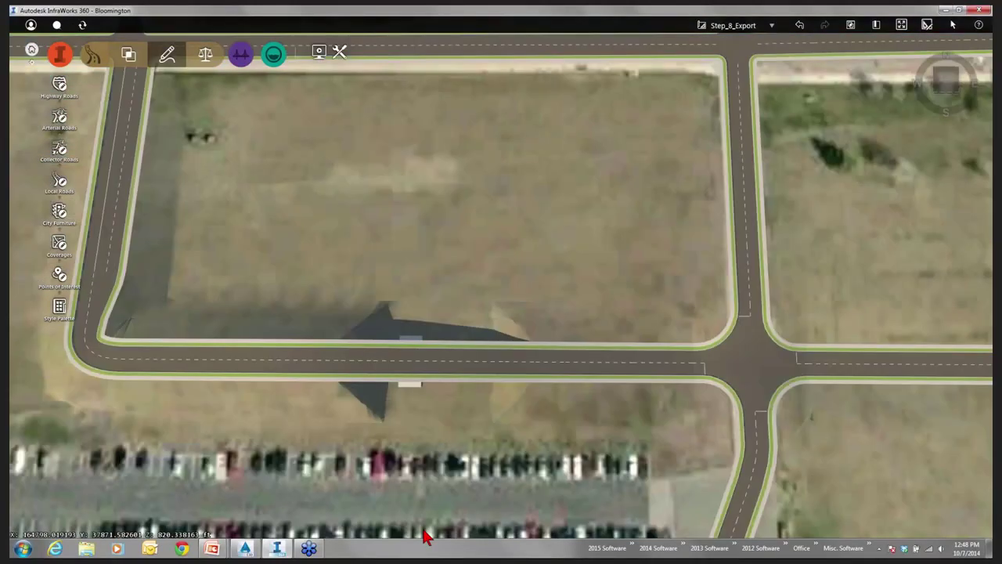
scroll(420, 523, "down", 2)
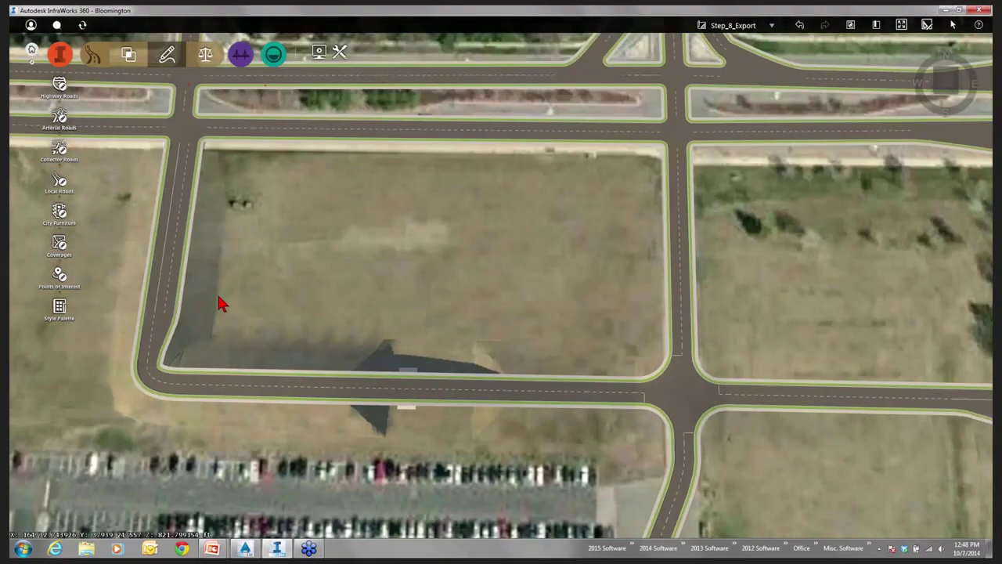
left_click(256, 391)
left_click(339, 52)
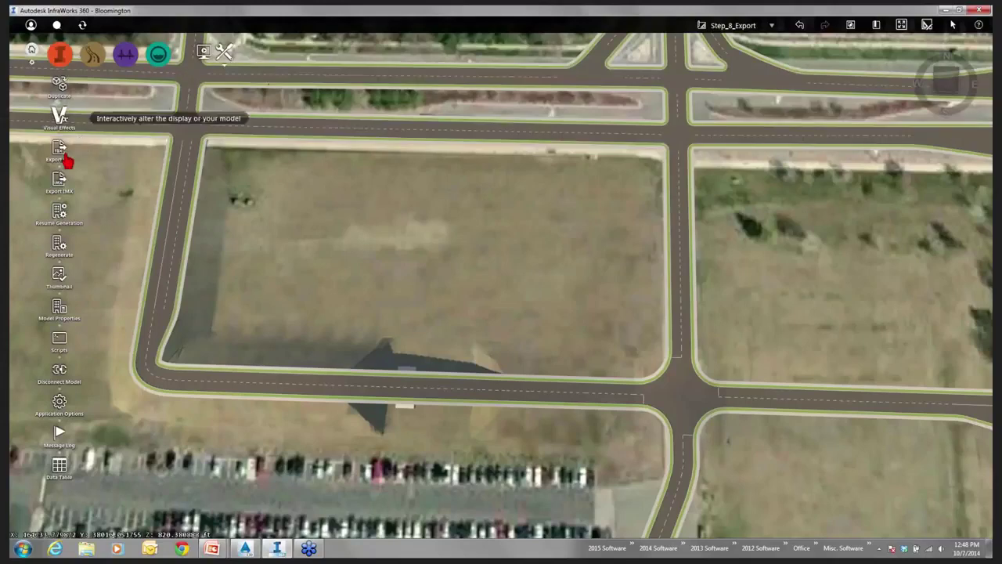
left_click(61, 188)
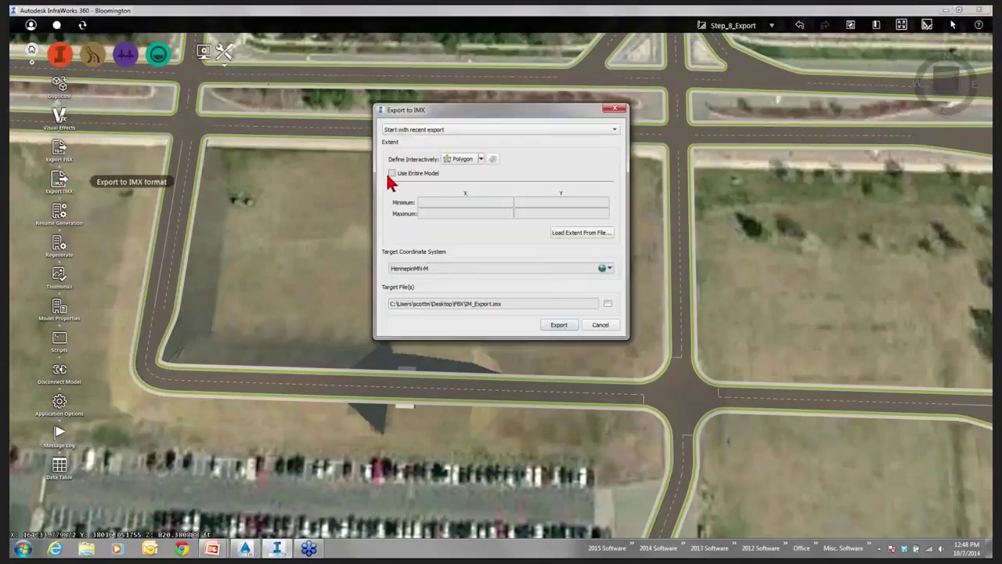
left_click(392, 174)
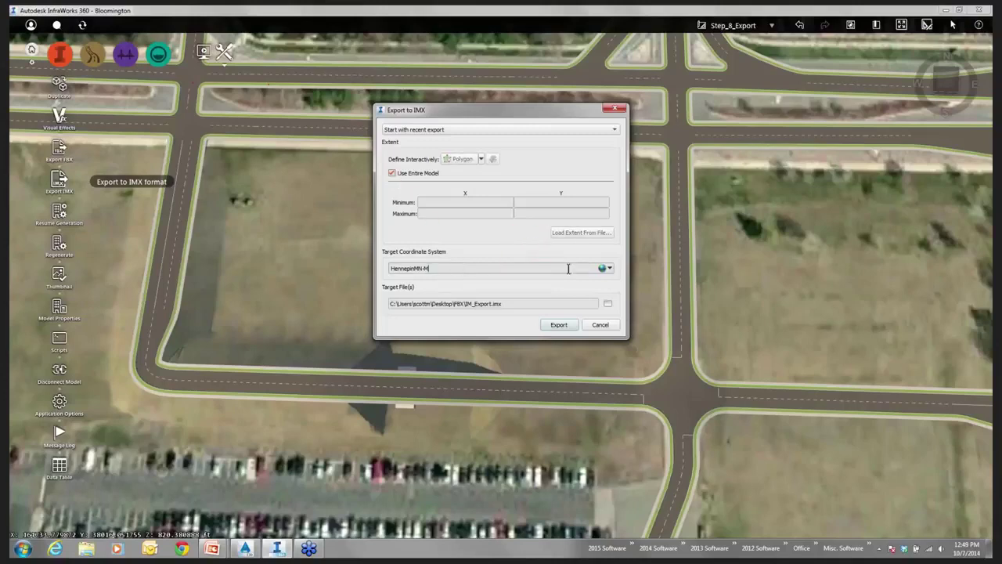
left_click(603, 270)
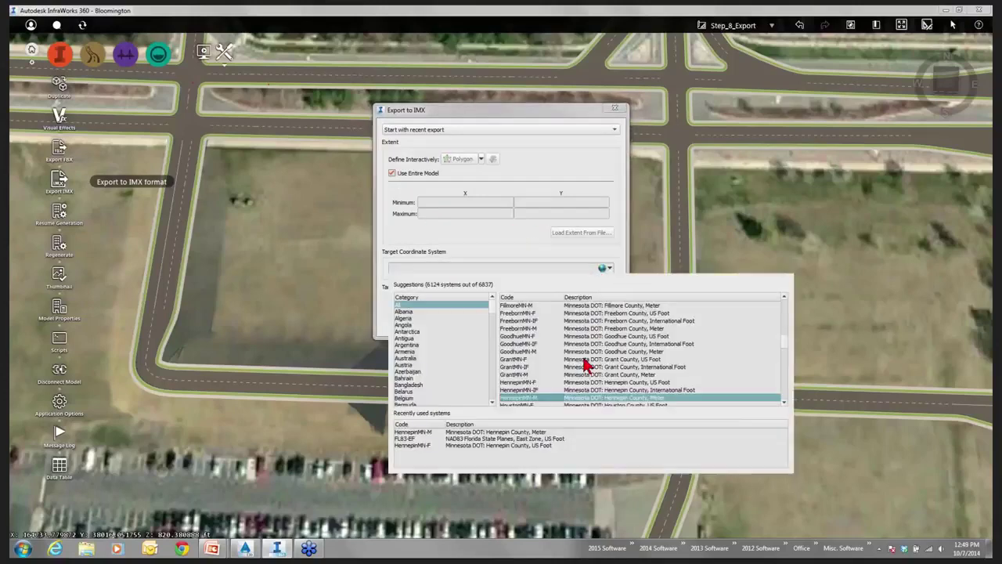
double_click(509, 445)
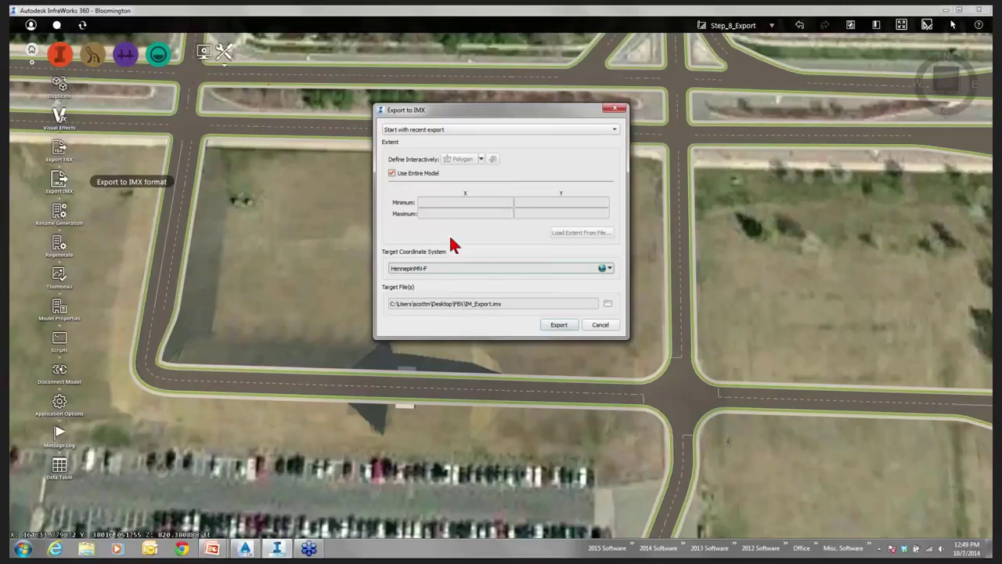
left_click(558, 325)
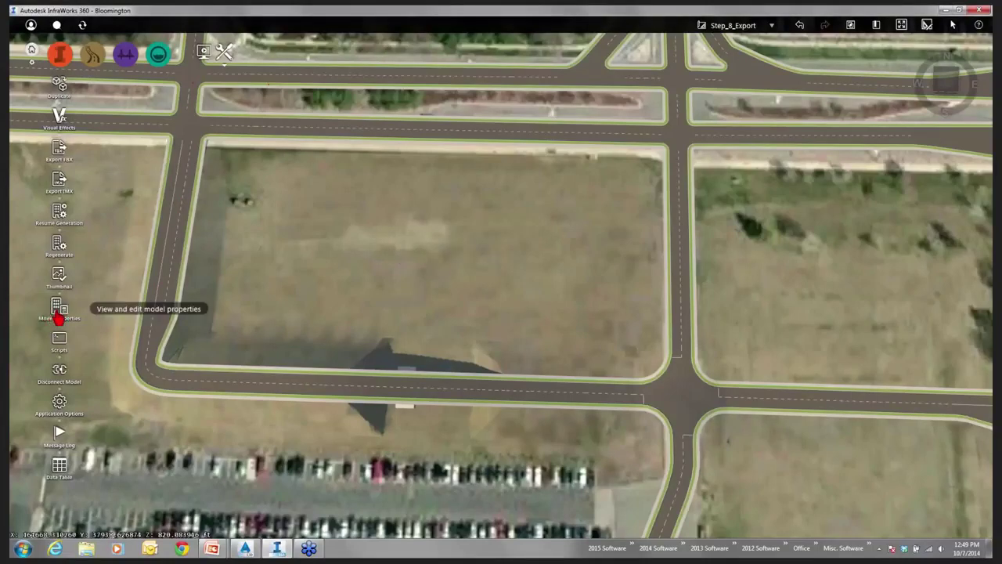
- Limit the model extent in the model properties to a bounding box drawn around the new road, its bridge and the adjoining intersections
scroll(399, 342, "down", 1)
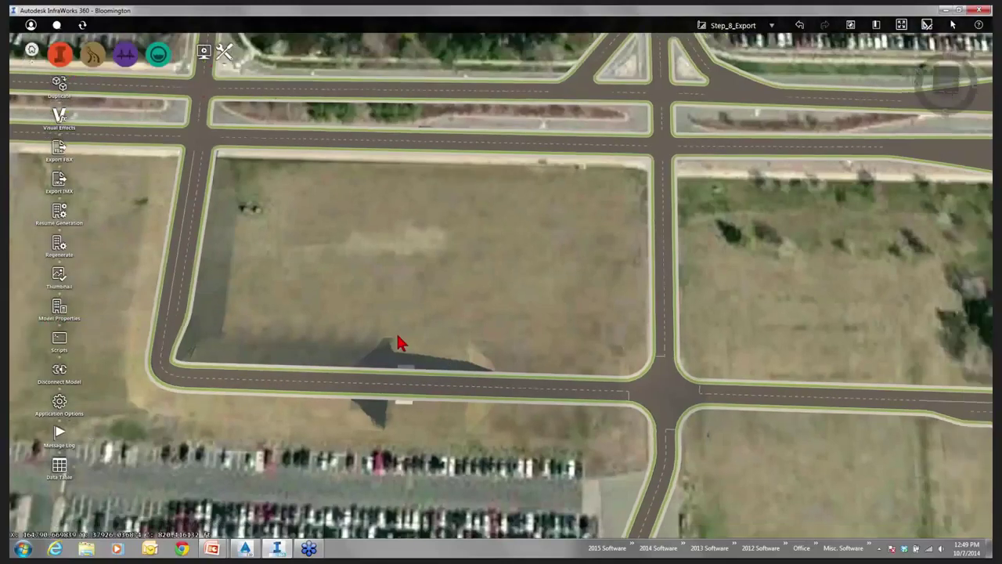
scroll(399, 343, "down", 1)
left_click(59, 306)
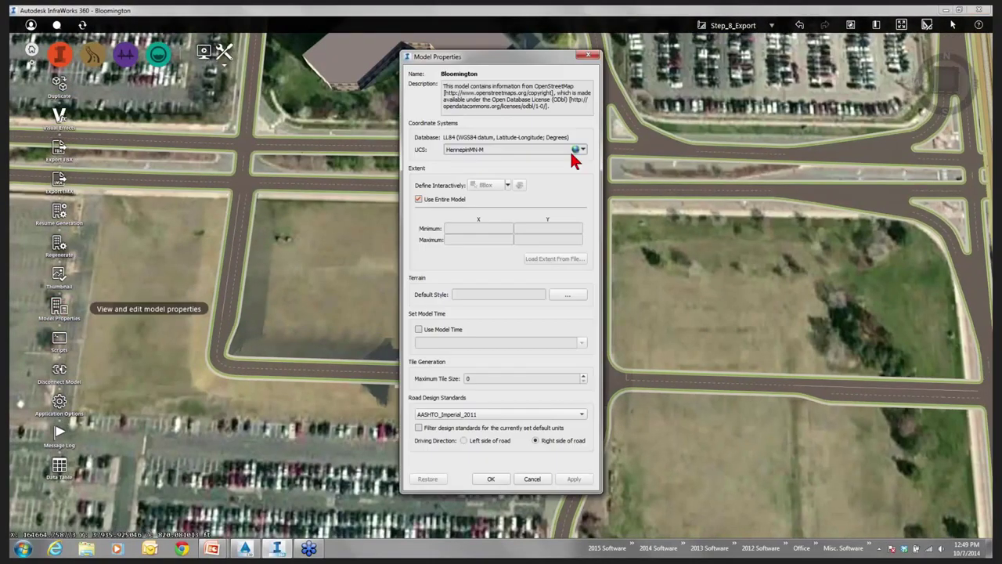
left_click(419, 199)
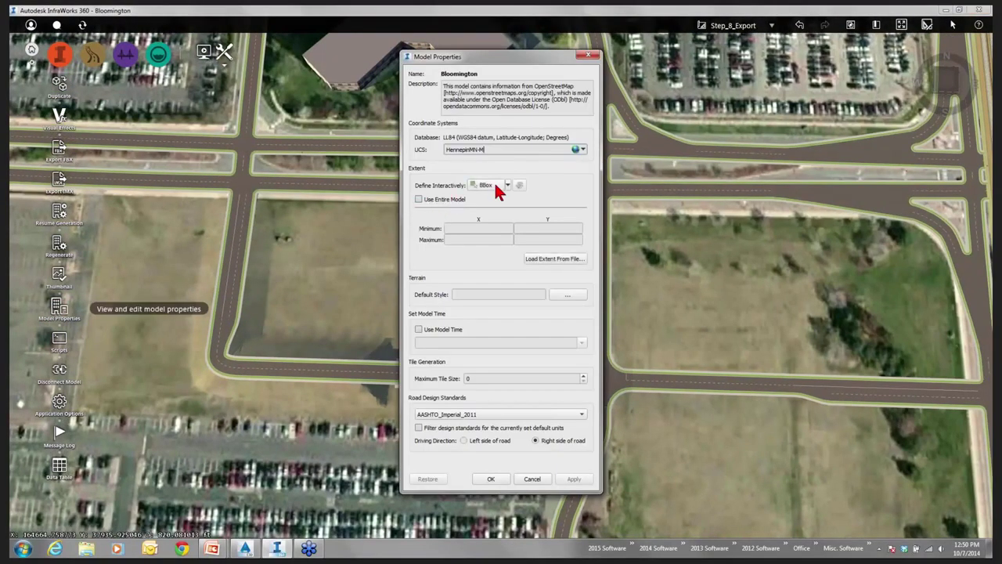
left_click(487, 187)
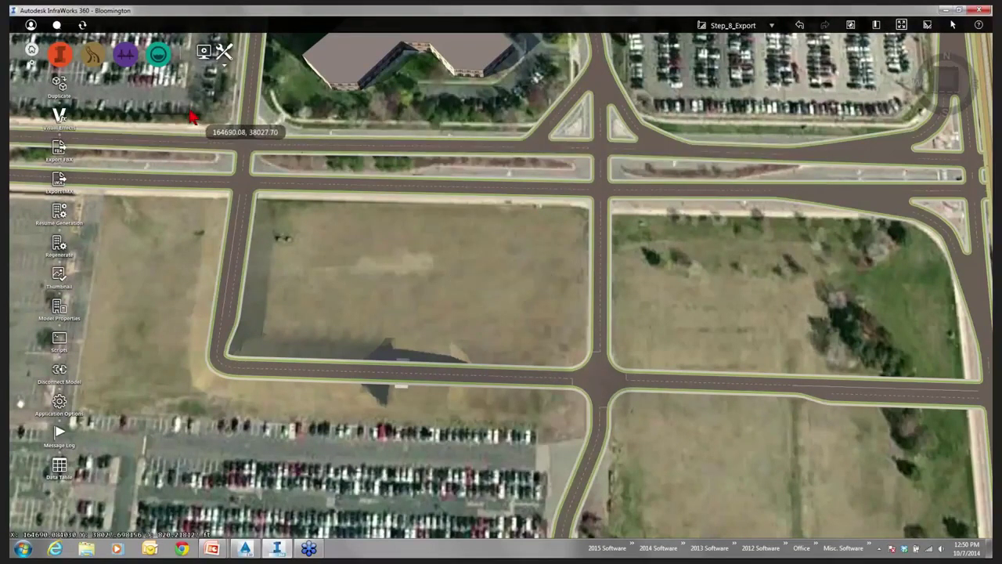
left_click(192, 111)
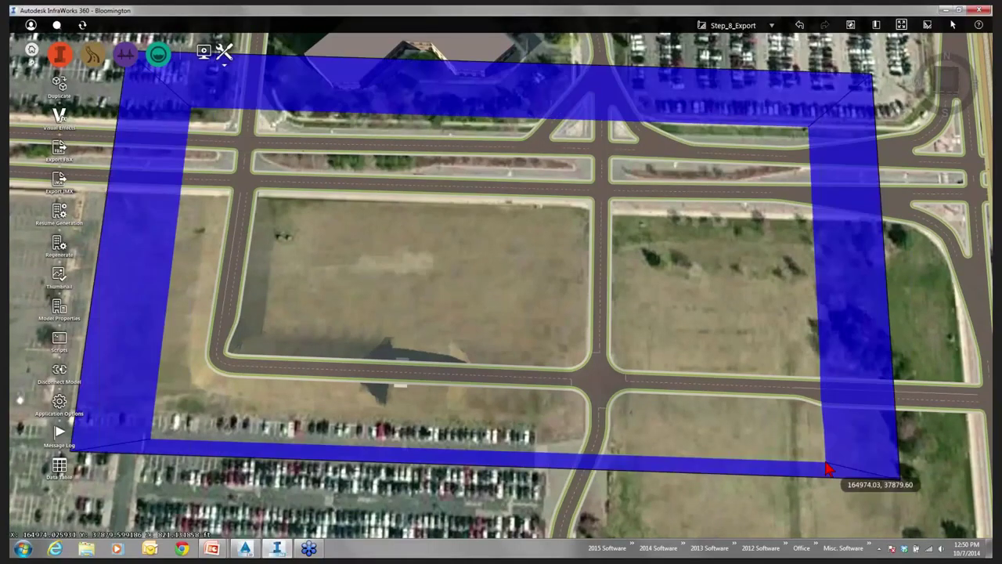
scroll(830, 467, "down", 3)
left_click(977, 481)
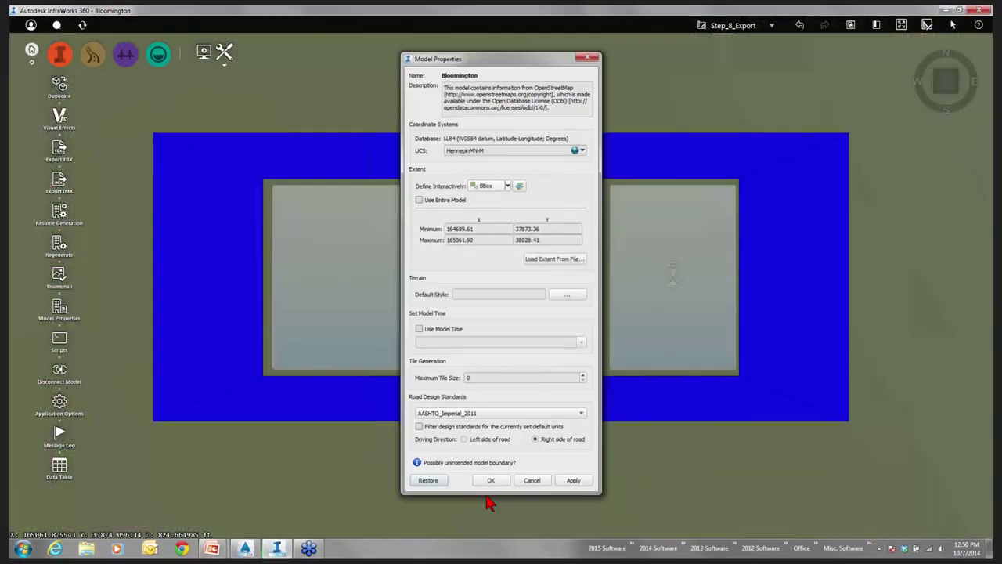
left_click(490, 481)
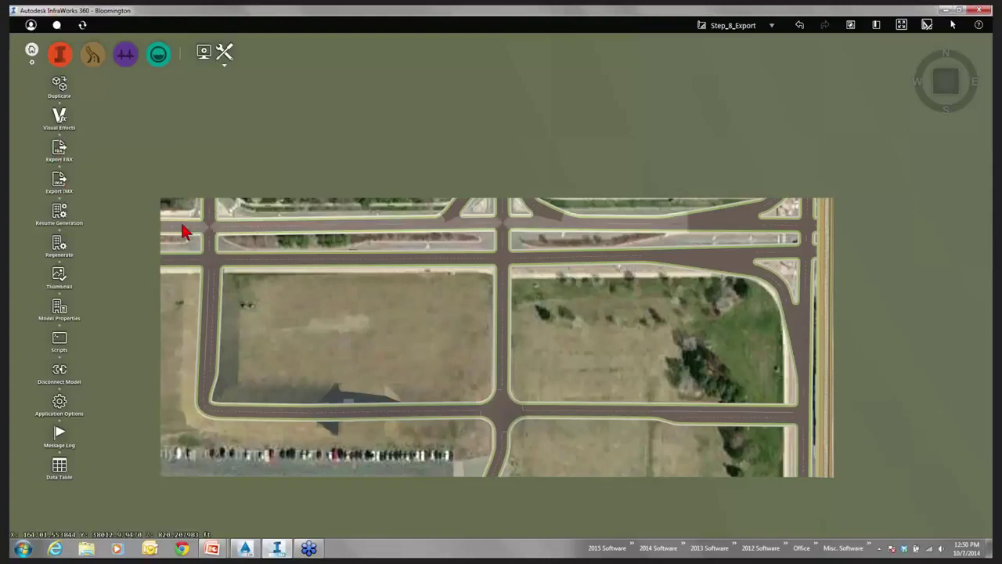
- Set up an FBX export of the entire model with target coordinate system HennepinMN-F and the offset origin set to Extent
left_click(56, 147)
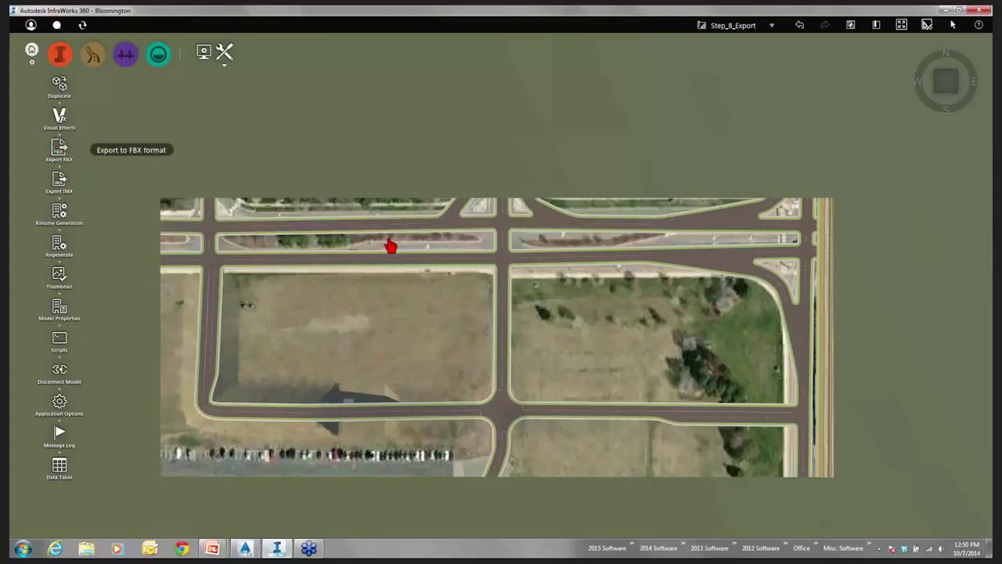
left_click(392, 145)
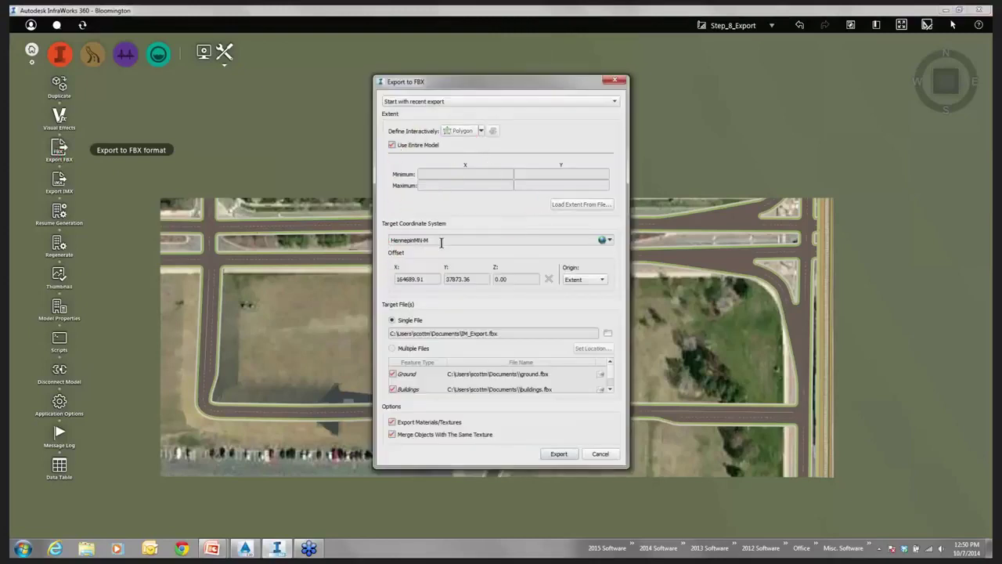
left_click(609, 240)
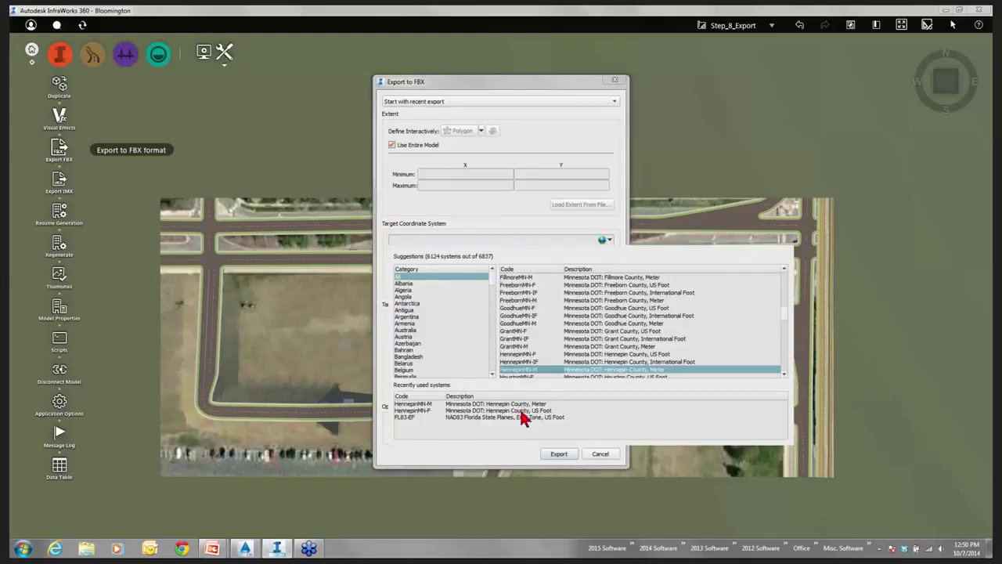
left_click(522, 412)
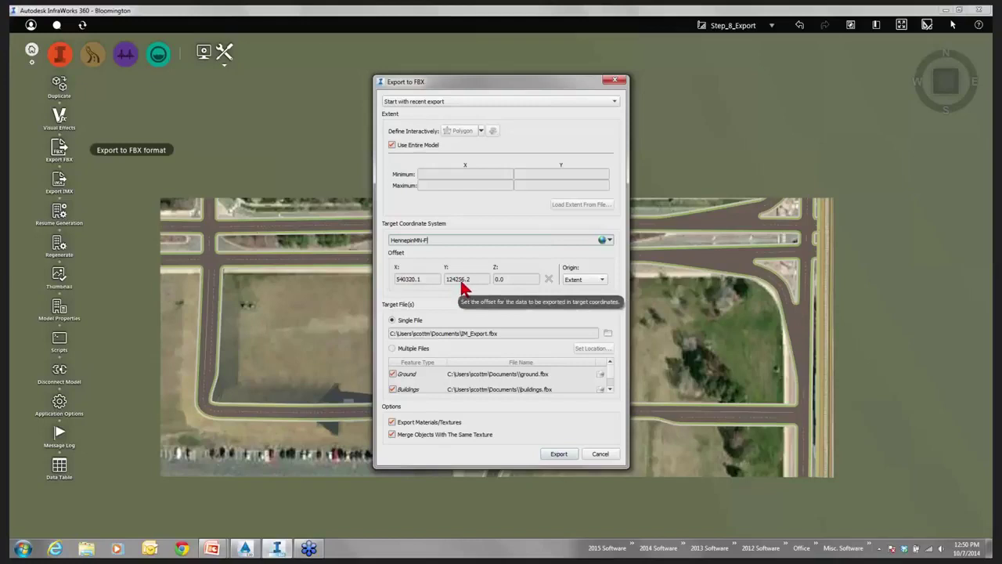
left_click(603, 282)
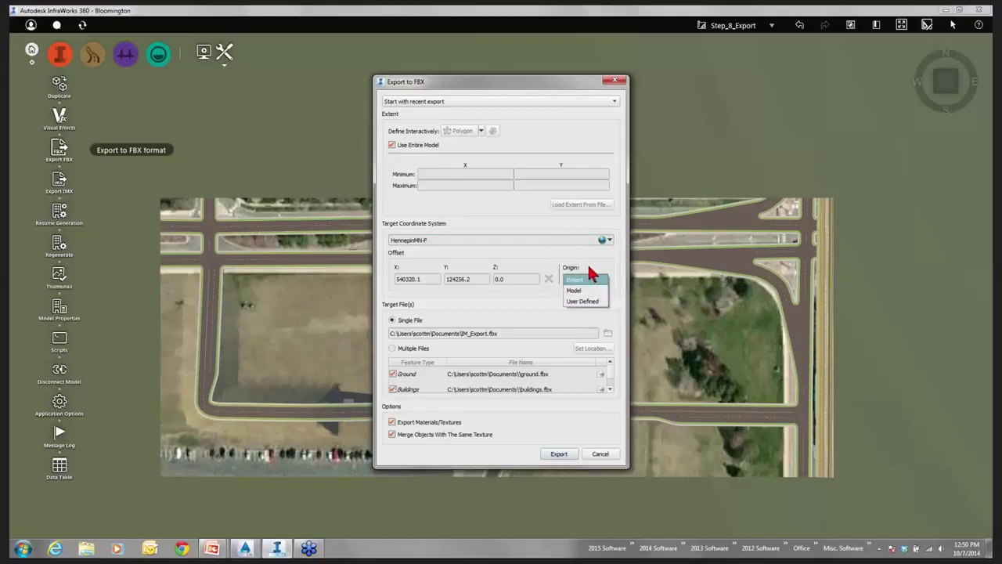
left_click(592, 280)
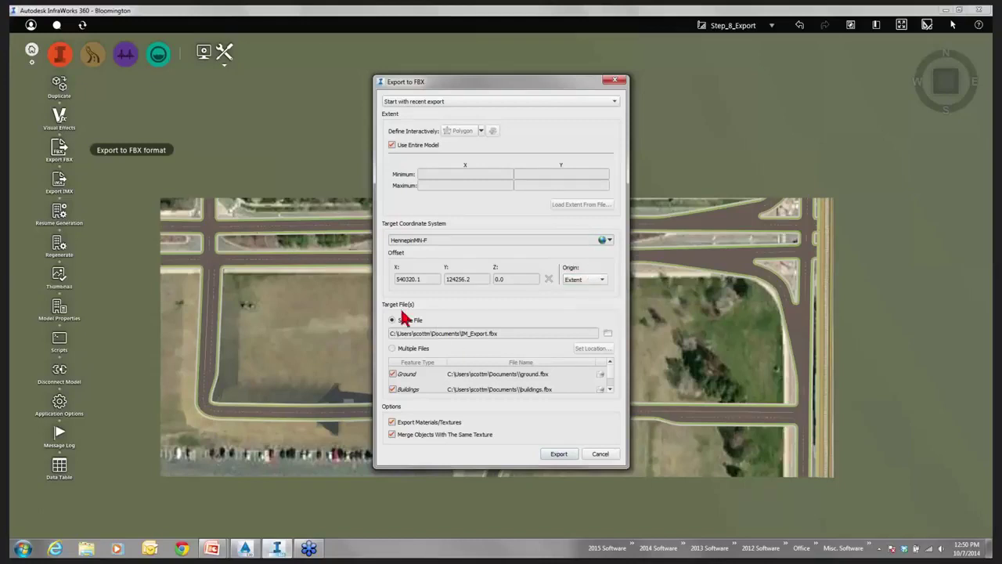
- Review the feature files offered for multiple-file output and export the FBX as a single file, IM_Export.fbx
left_click(392, 348)
scroll(606, 378, "down", 5)
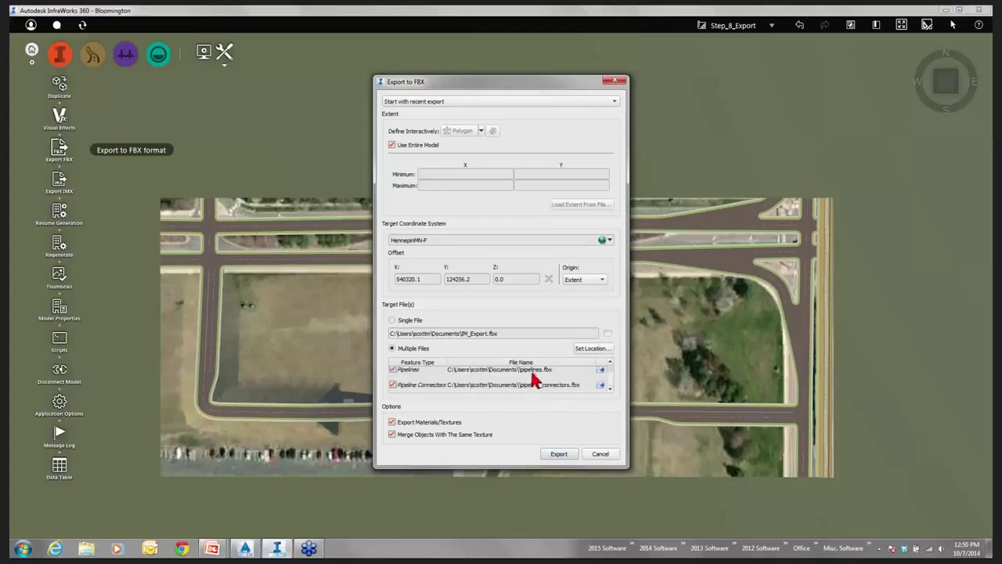
scroll(613, 380, "up", 5)
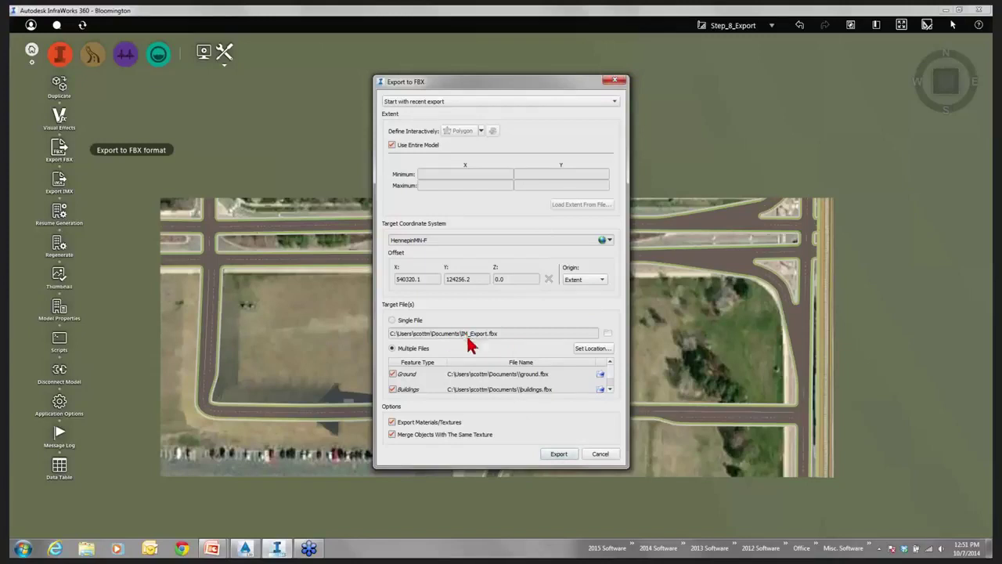
left_click(392, 320)
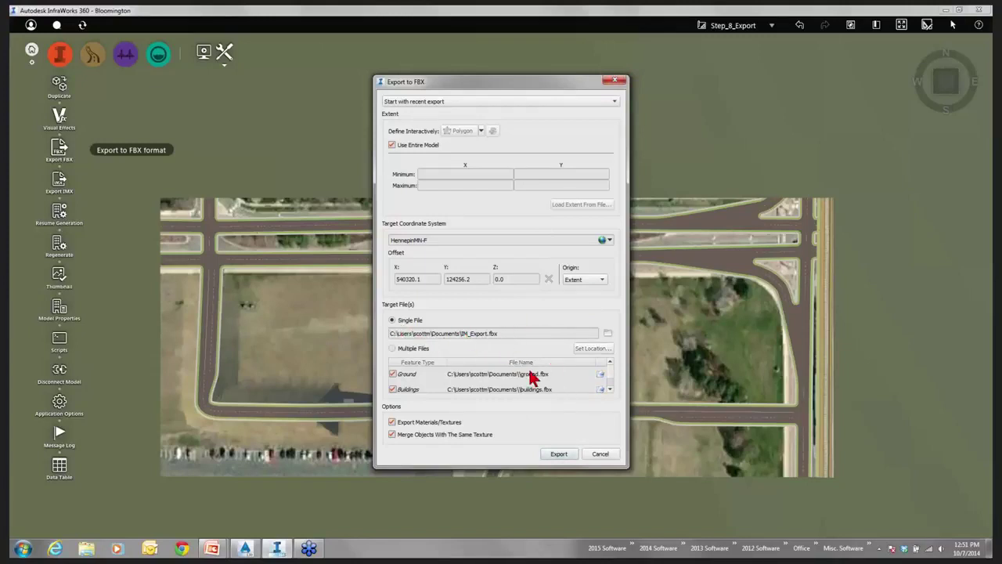
left_click(556, 454)
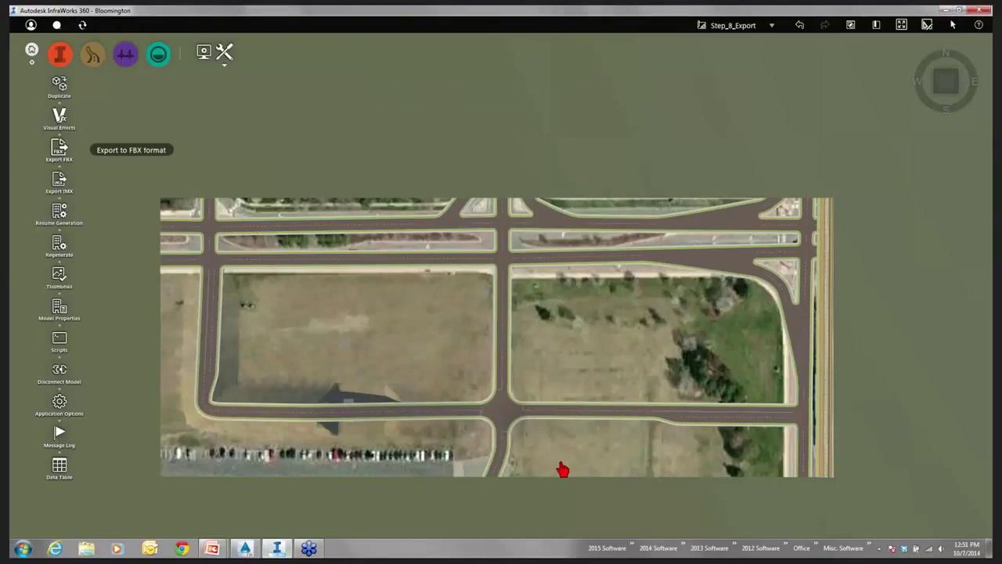
- Switch to AutoCAD Civil 3D and accept Drawing2's drawing settings with units in feet and coordinate system HennepinMN-F
left_click(245, 549)
left_click(207, 477)
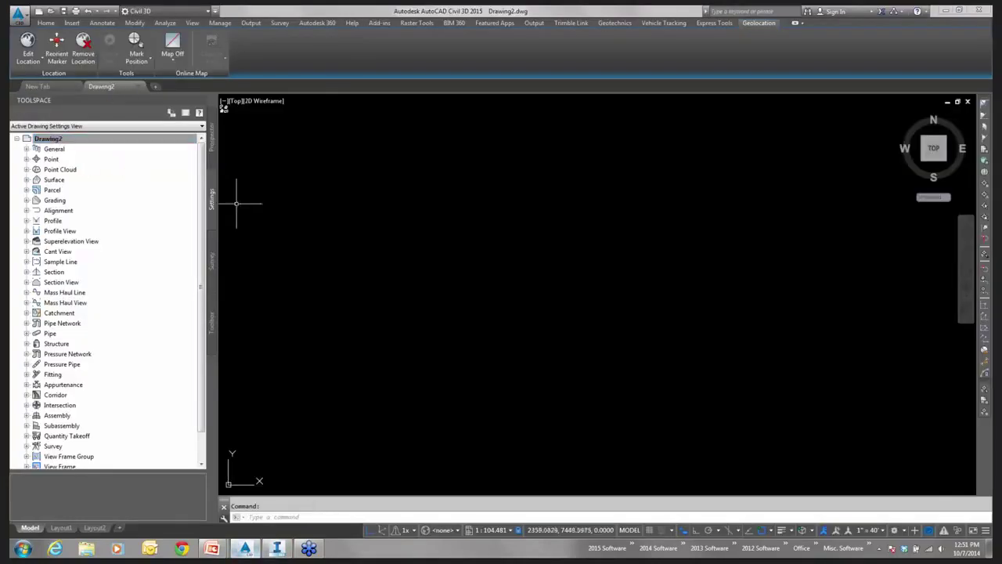
right_click(53, 143)
left_click(95, 147)
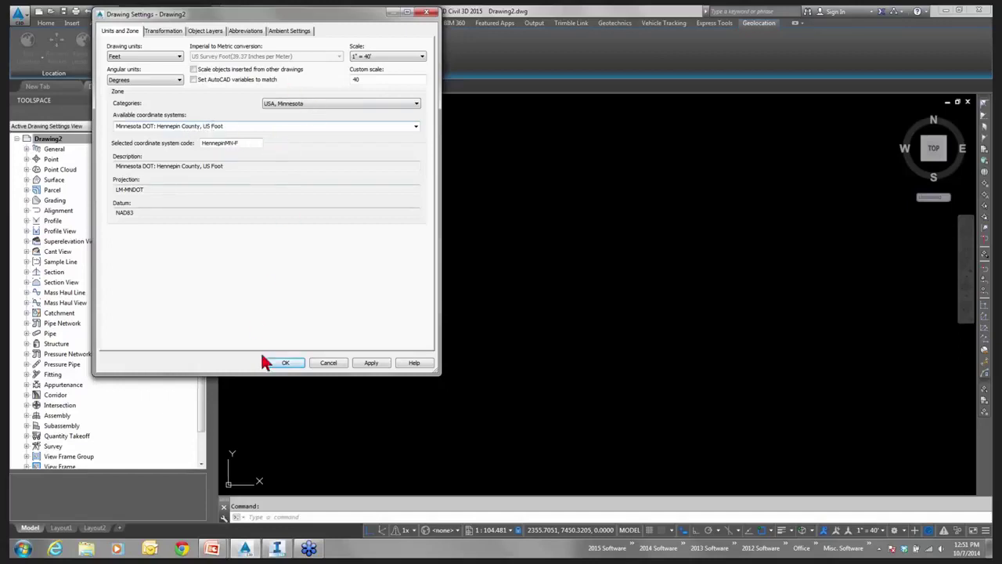
left_click(283, 363)
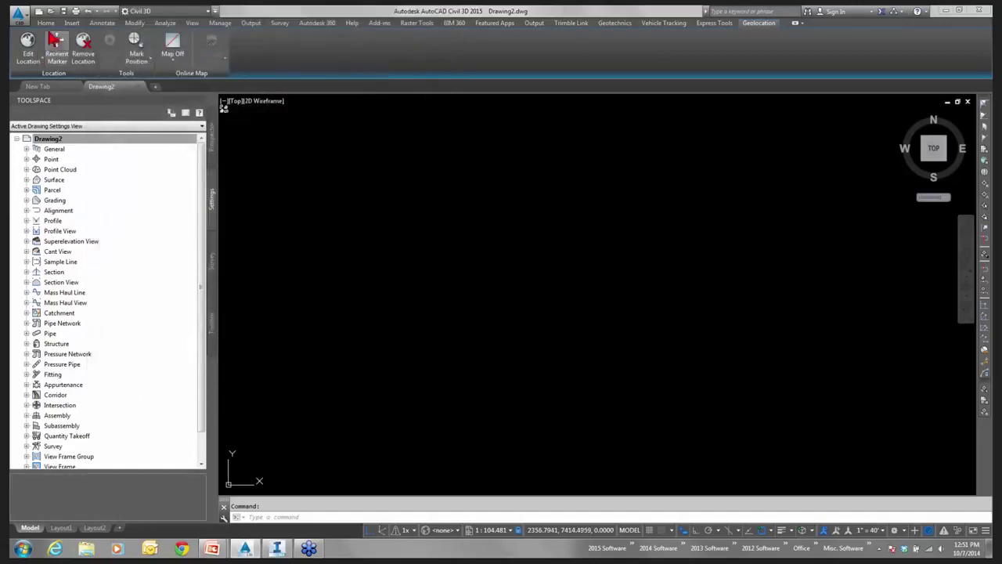
- Import the IM_Export.imx file from the FBX folder into Drawing2
left_click(48, 23)
left_click(69, 23)
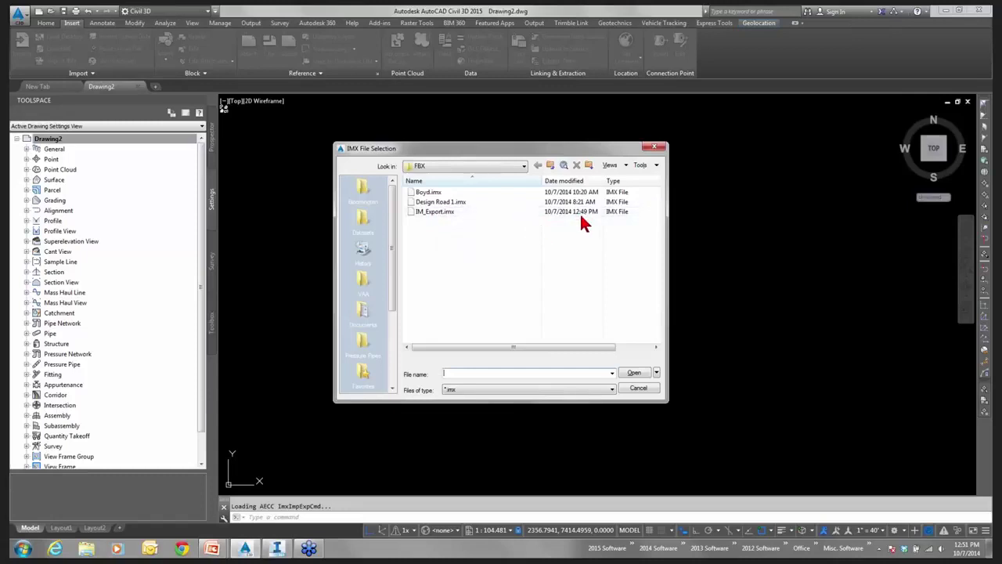
double_click(433, 211)
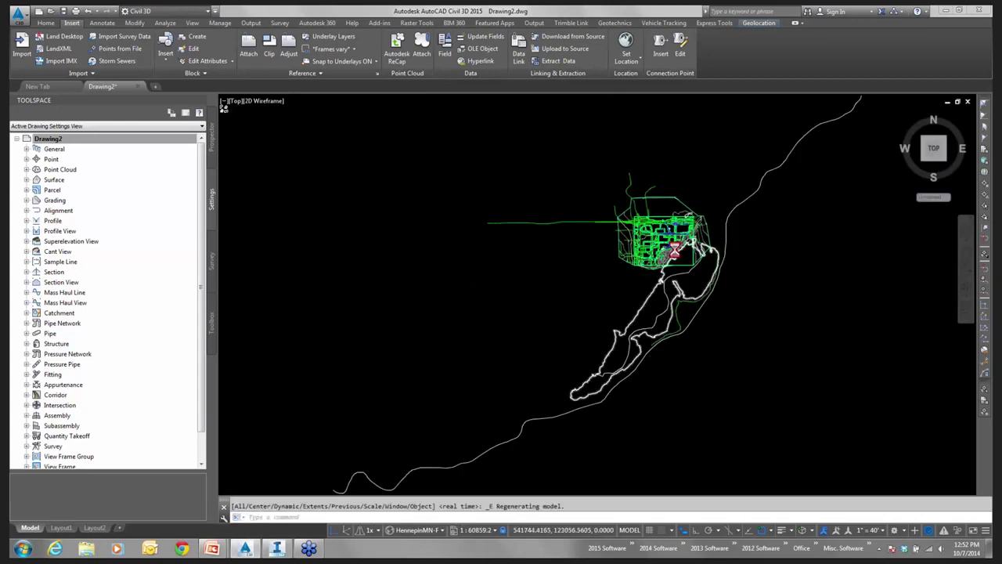
- Examine the imported surfaces and alignments in the drawing's object tree and the road linework in the plan view
scroll(681, 243, "up", 5)
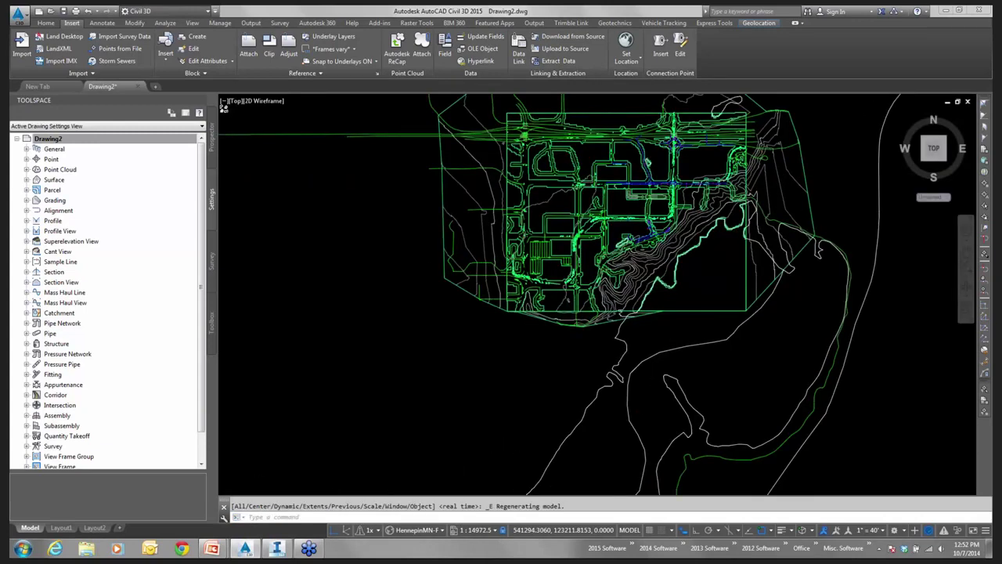
left_click(211, 148)
left_click(26, 180)
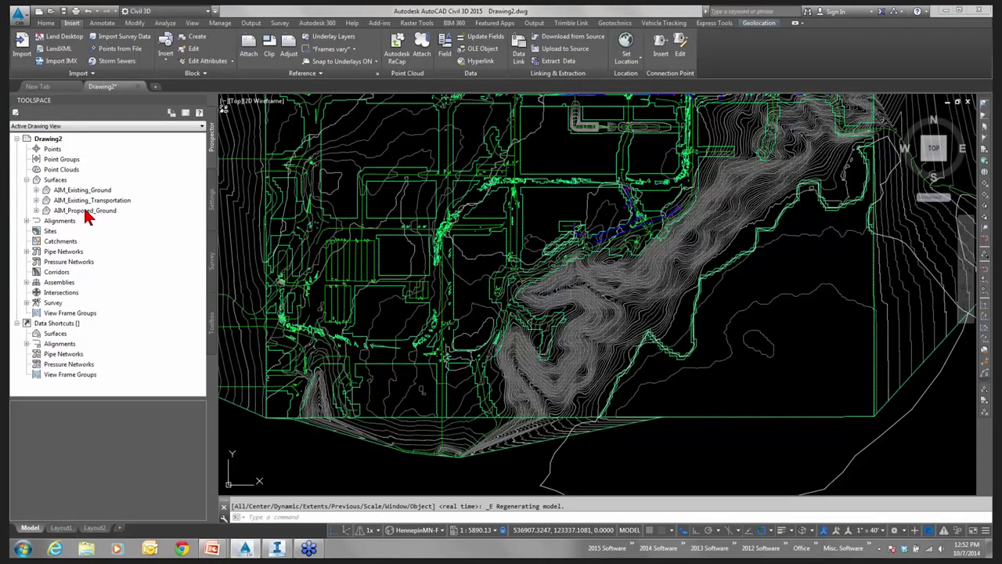
left_click(26, 222)
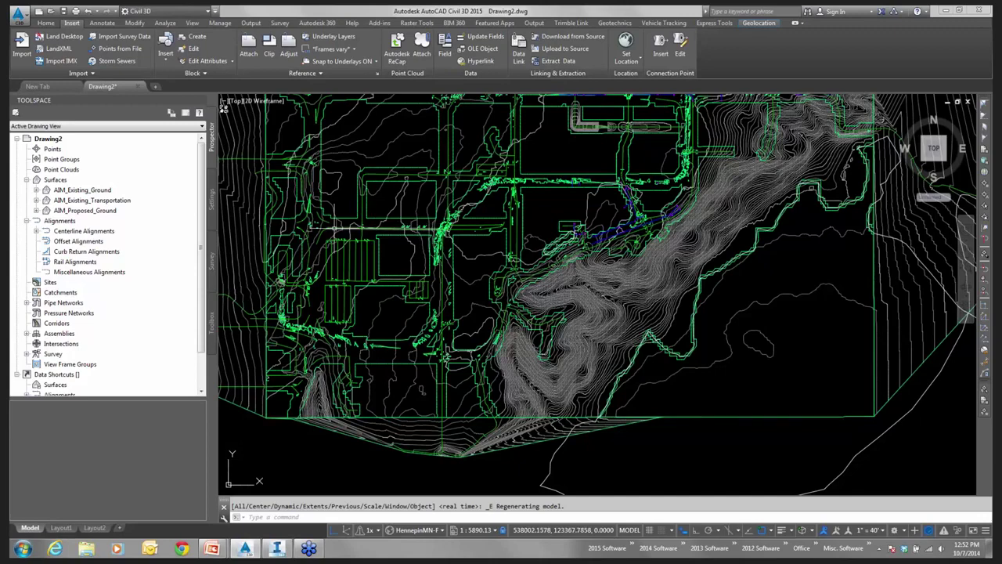
scroll(336, 259, "up", 2)
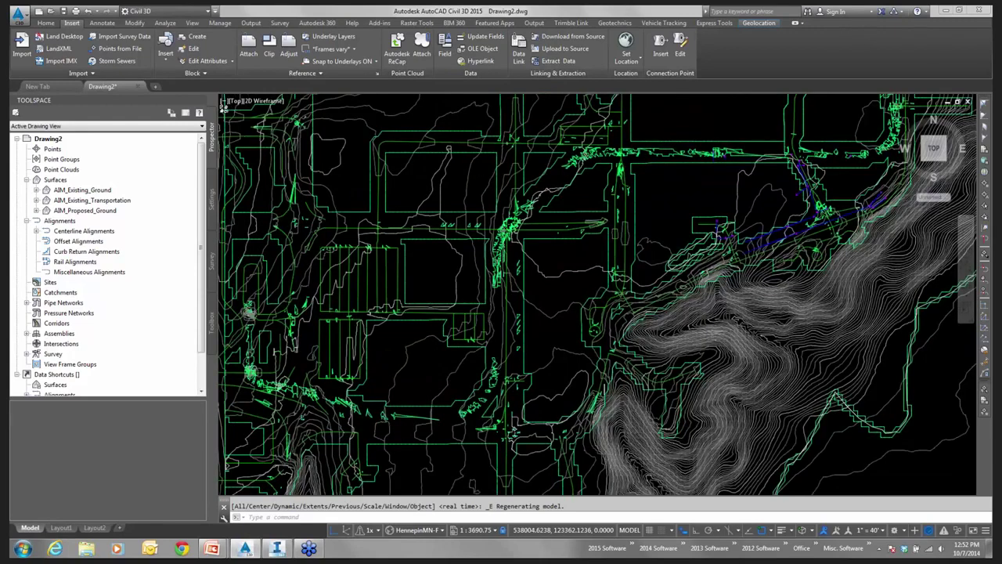
scroll(336, 227, "up", 6)
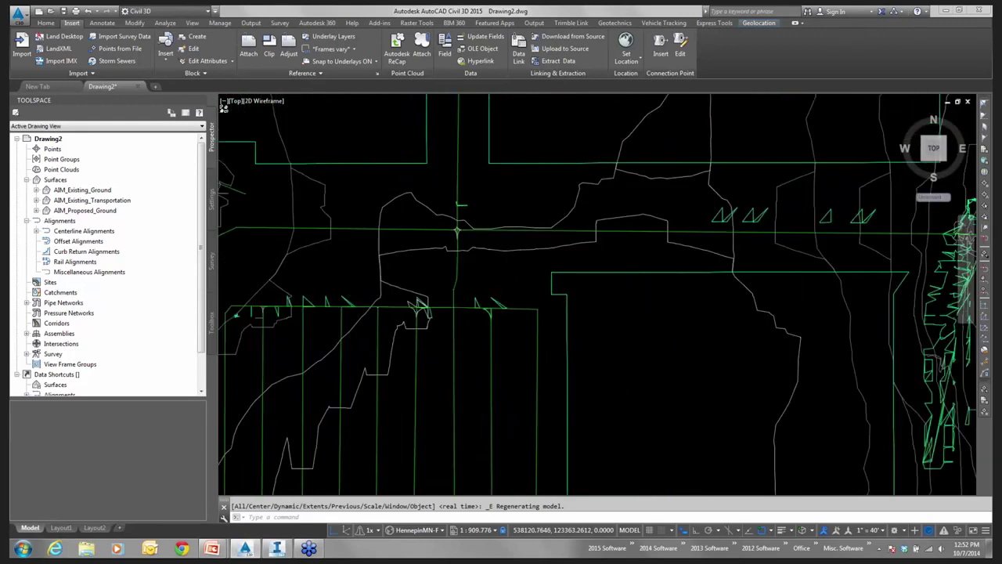
- Look over the imported roads and contours in plan, locate the L-shaped road and select its alignment
scroll(457, 231, "down", 4)
mouse_move(350, 246)
left_mouse_down()
mouse_move(405, 247)
mouse_move(443, 329)
left_mouse_up()
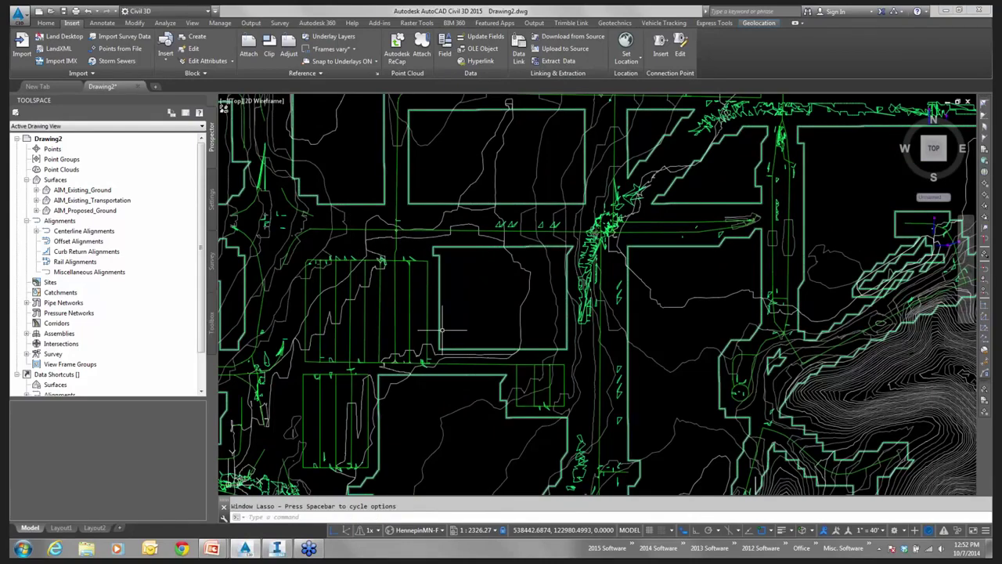
scroll(465, 344, "down", 2)
scroll(466, 345, "down", 2)
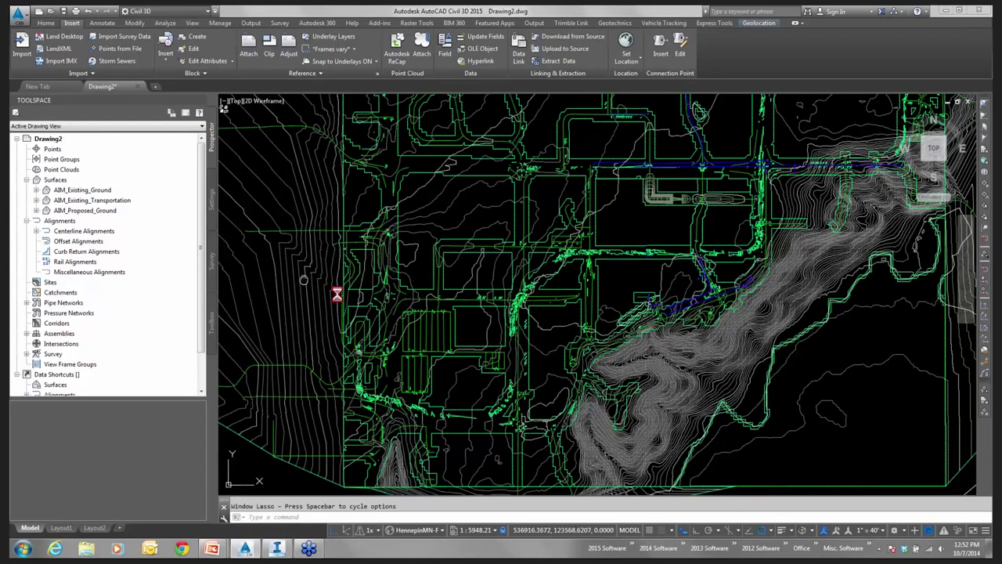
middle_click_drag(341, 296, 429, 369)
mouse_move(429, 370)
middle_mouse_down()
mouse_move(402, 242)
mouse_move(387, 267)
mouse_move(342, 292)
middle_mouse_up()
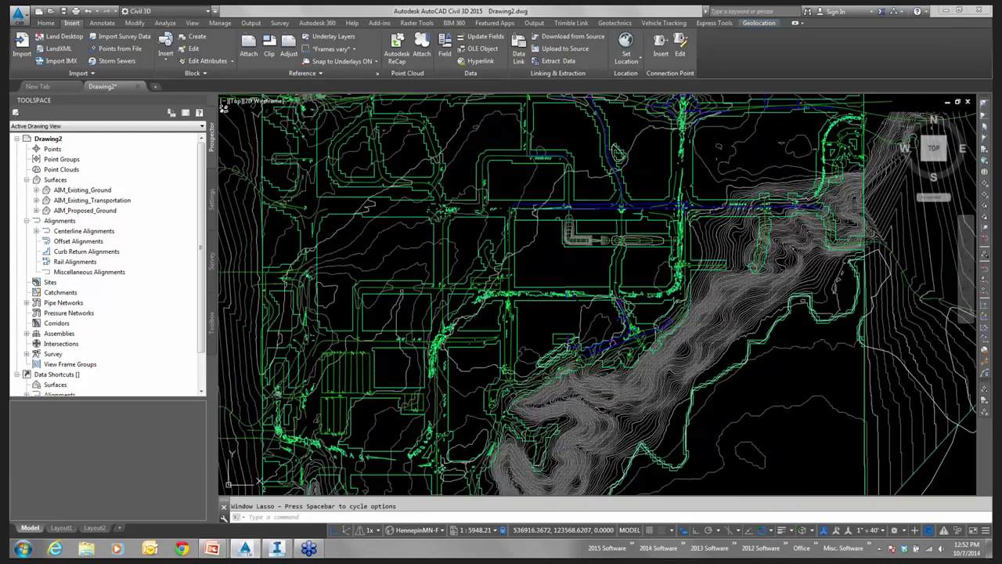
scroll(637, 212, "up", 6)
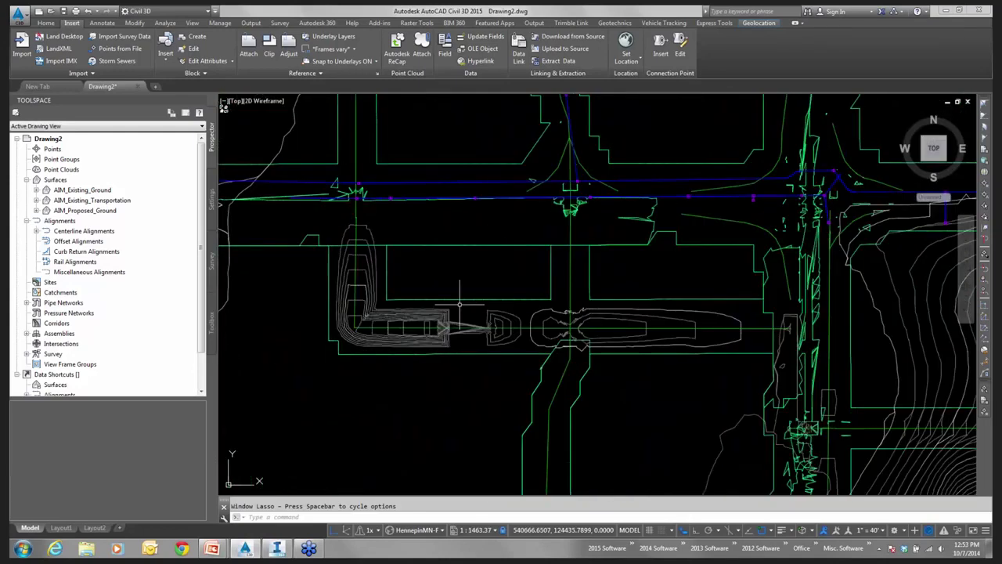
left_click(356, 263)
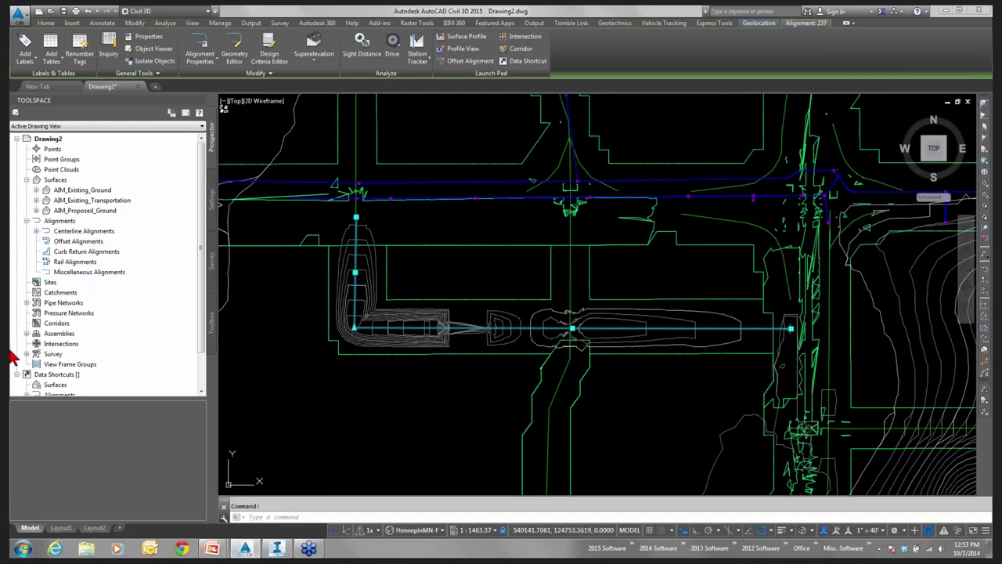
- Find alignment 237 in the list of centerline alignments and select it in the drawing from there
left_click(36, 231)
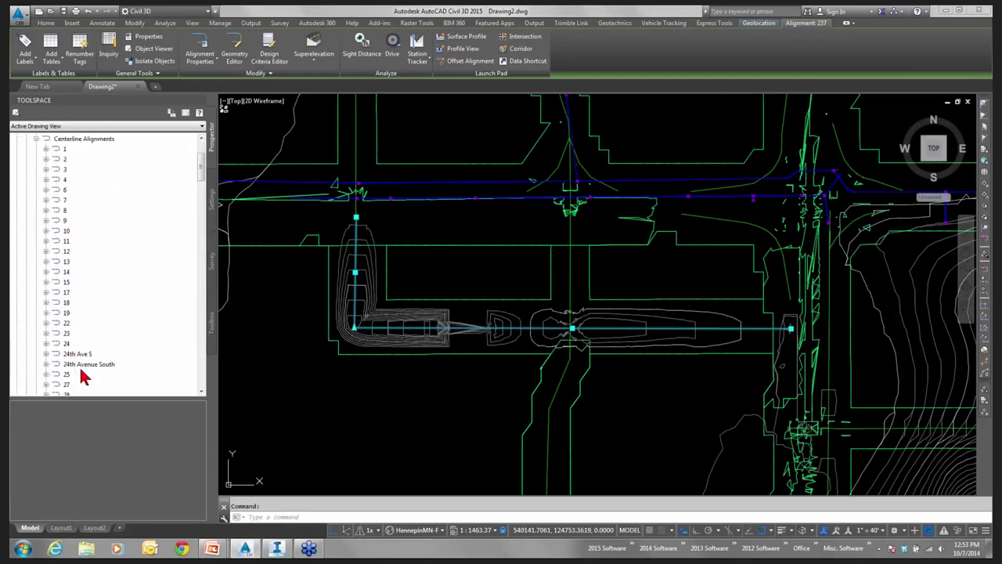
scroll(87, 368, "down", 5)
scroll(86, 274, "down", 7)
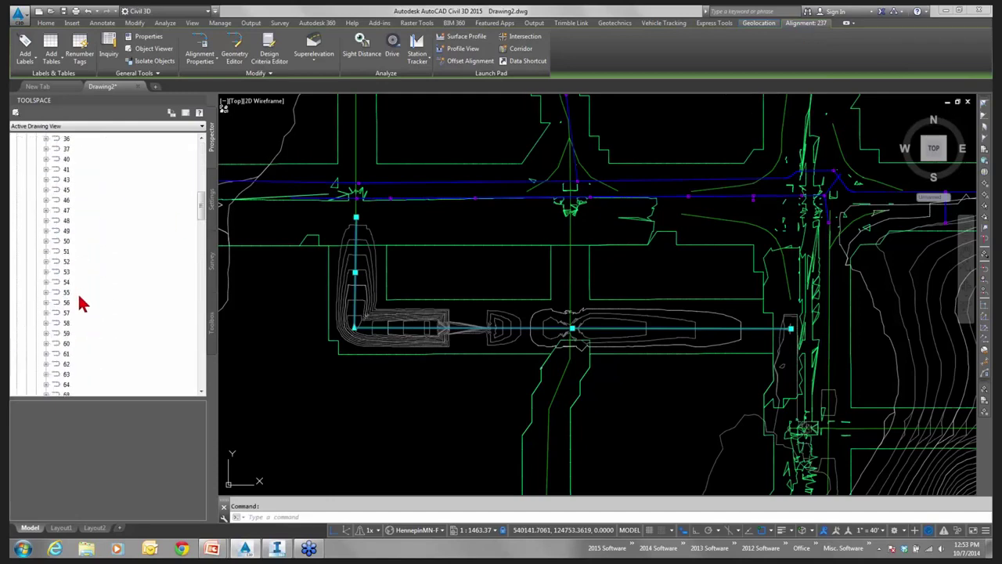
scroll(88, 289, "up", 8)
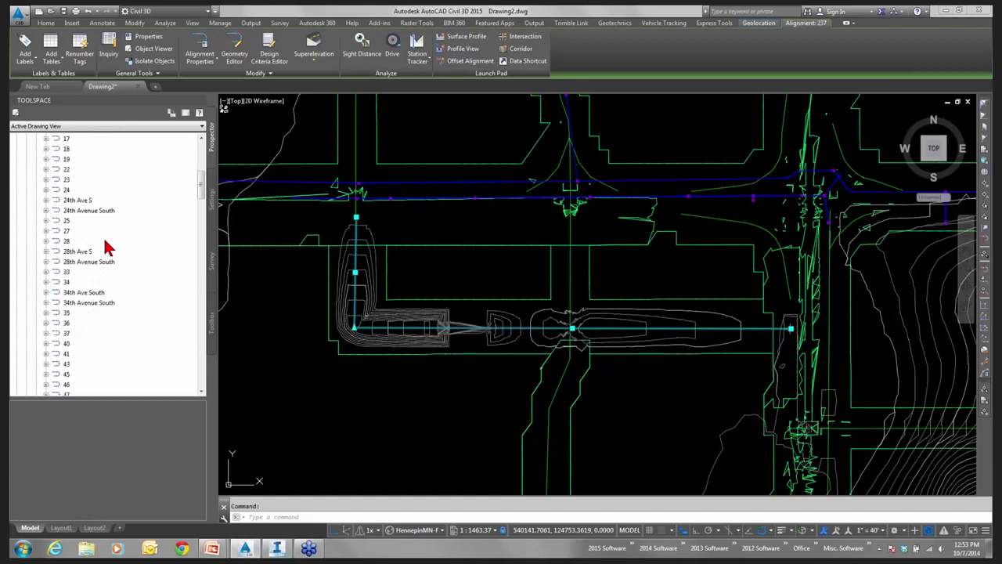
scroll(102, 274, "down", 20)
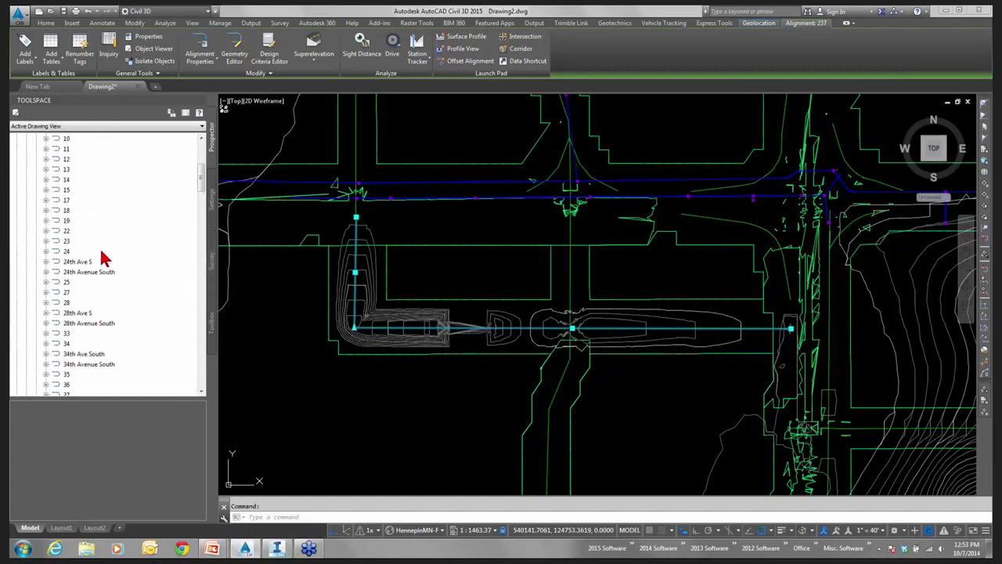
scroll(109, 291, "down", 12)
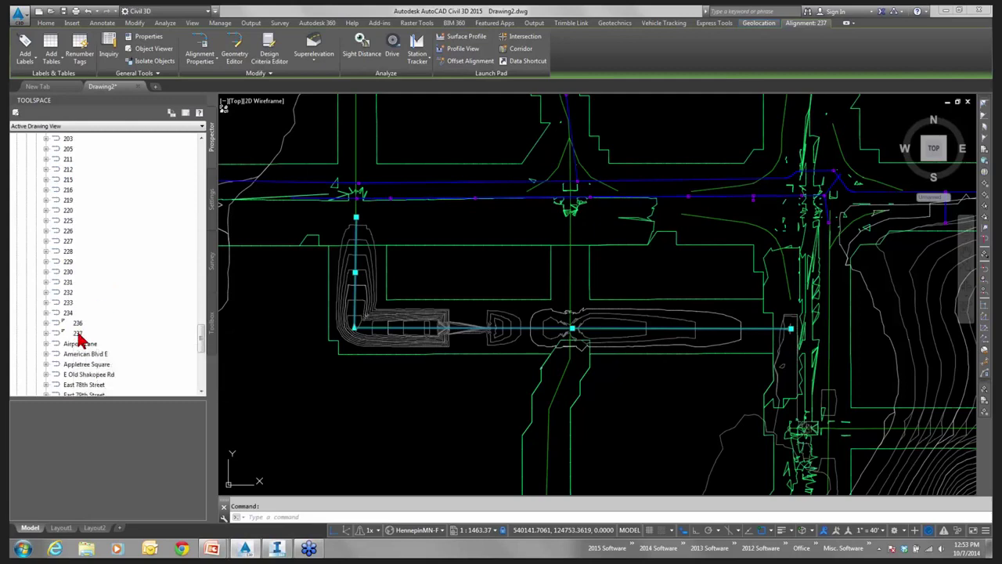
left_click(77, 334)
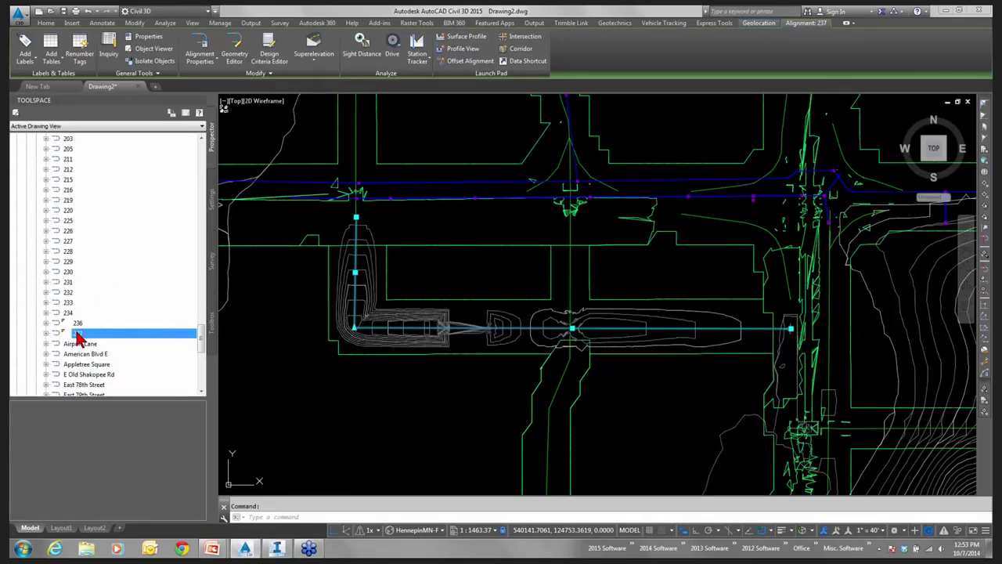
right_click(78, 335)
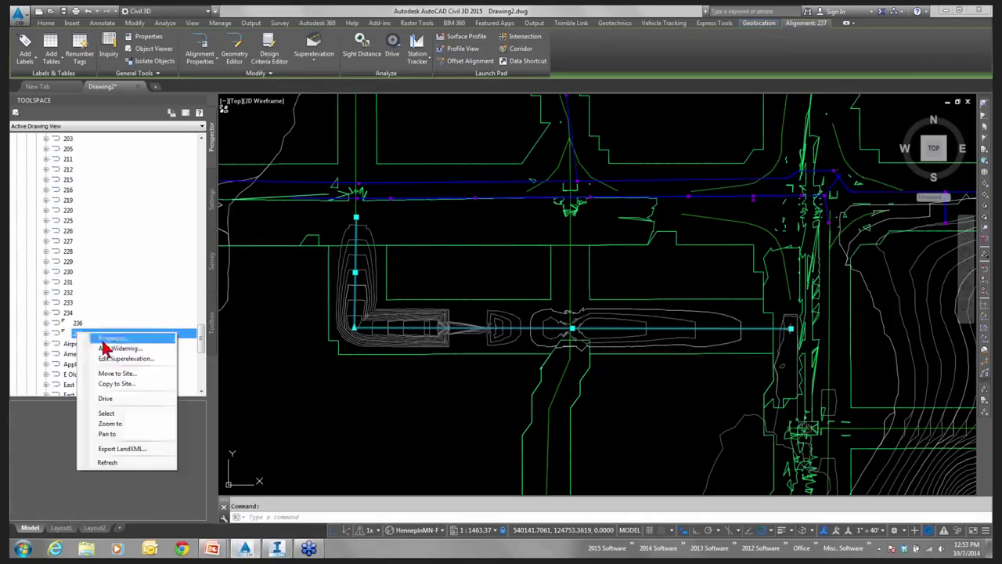
left_click(110, 415)
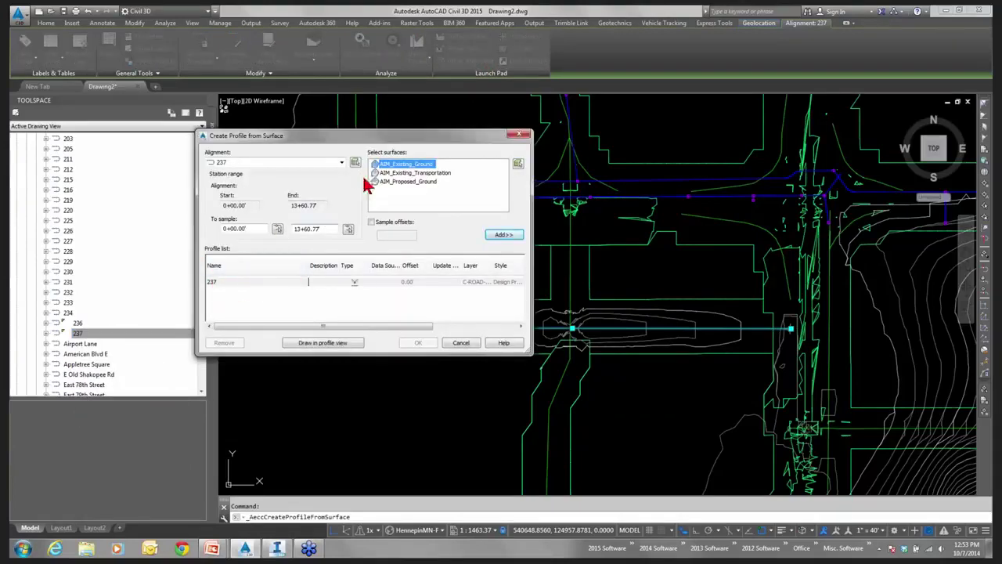
- Sample the AIM_Existing_Ground surface along alignment 237 and place its profile view in the empty space east of the imported site
left_click(510, 236)
left_click(336, 343)
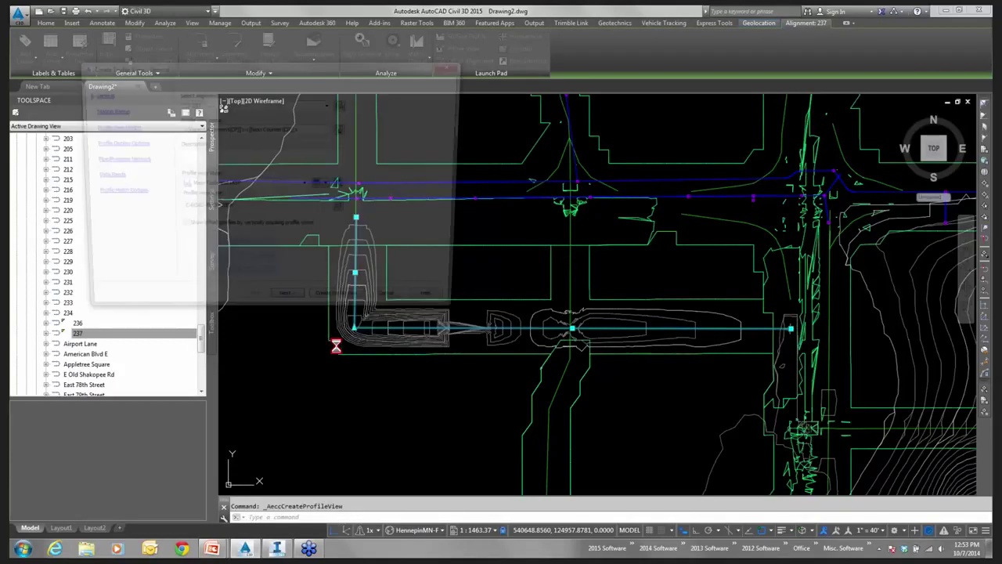
left_click(342, 306)
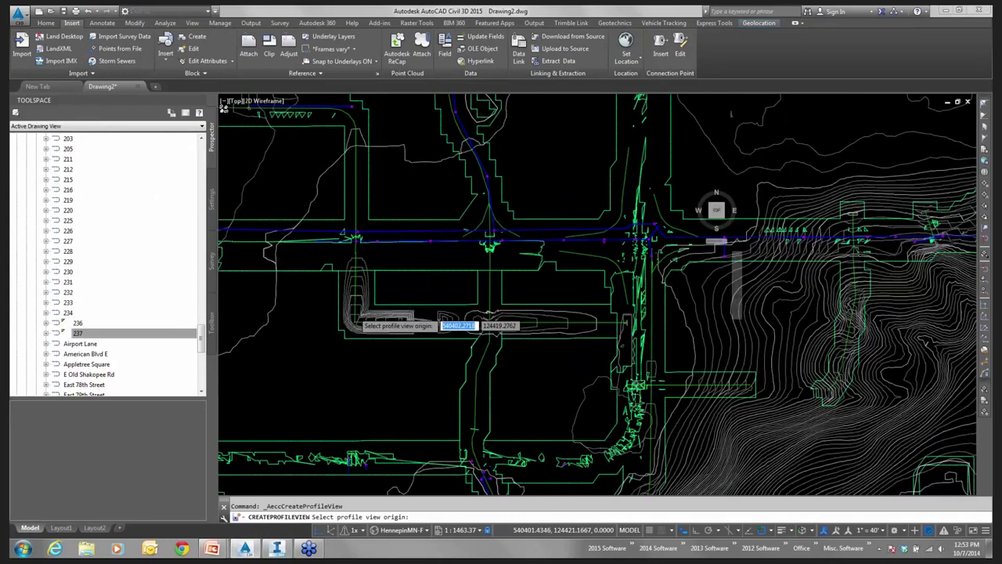
scroll(497, 260, "down", 10)
left_click(679, 301)
scroll(690, 293, "up", 12)
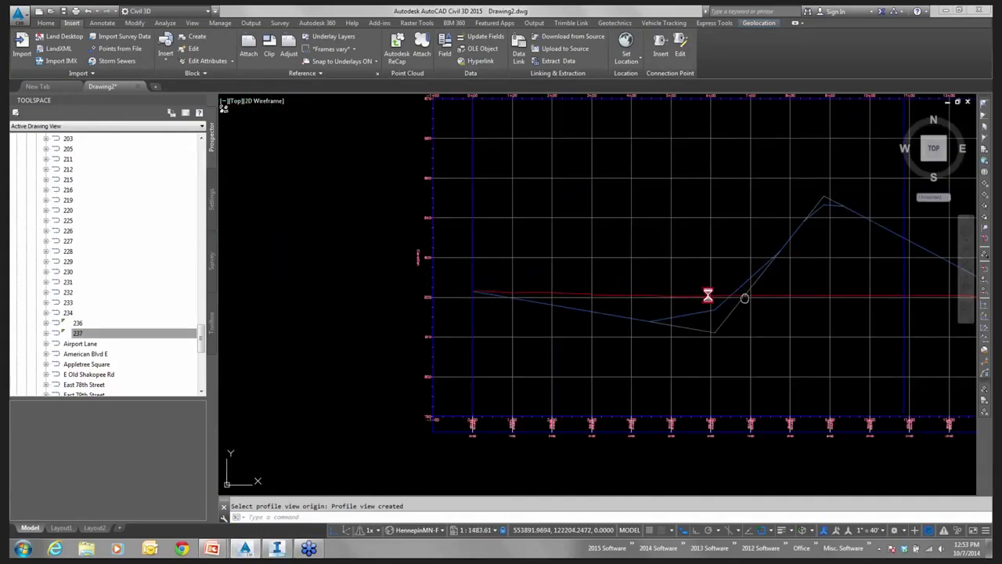
middle_click_drag(744, 299, 644, 286)
key("Escape")
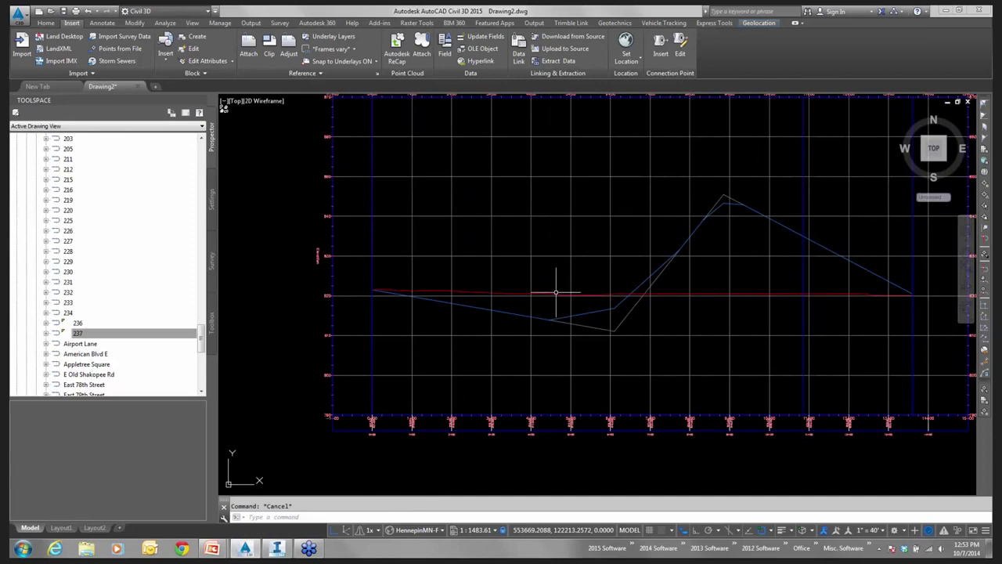
- Edit the geometry of the blue design profile, setting the second PVI's station to 6+00 in the profile entities table
left_click(598, 311)
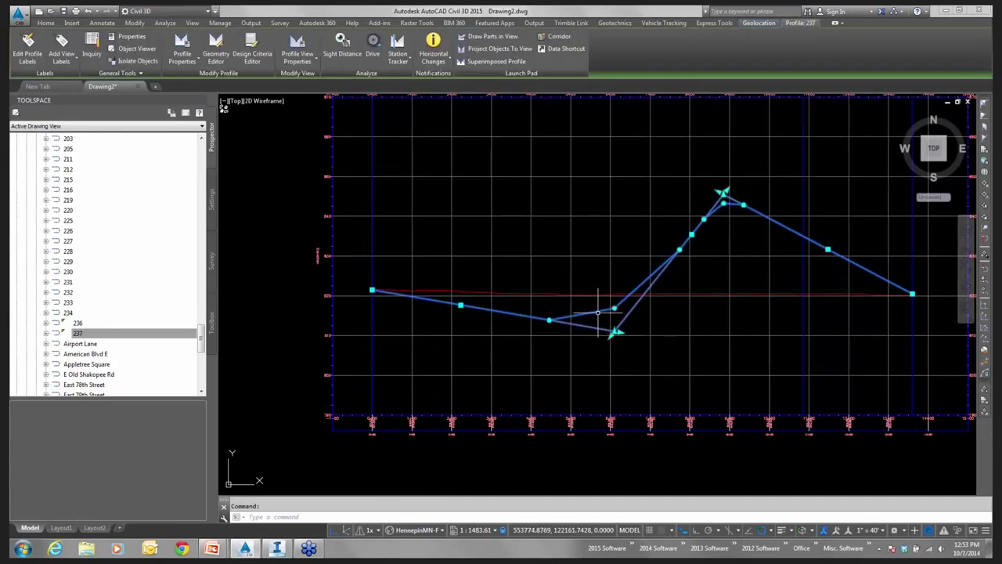
right_click(599, 310)
left_click(649, 433)
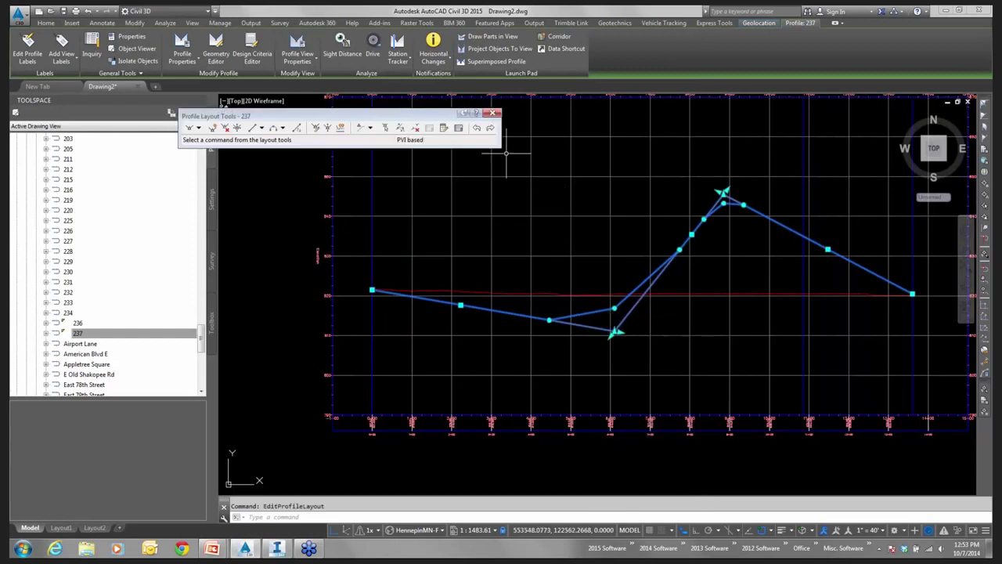
left_click(458, 129)
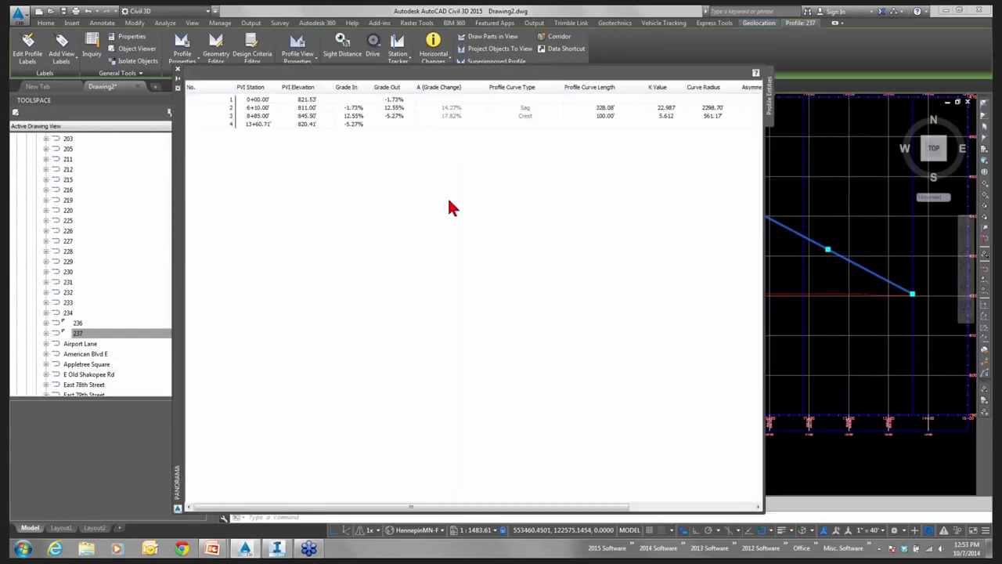
left_click(261, 111)
left_click(263, 111)
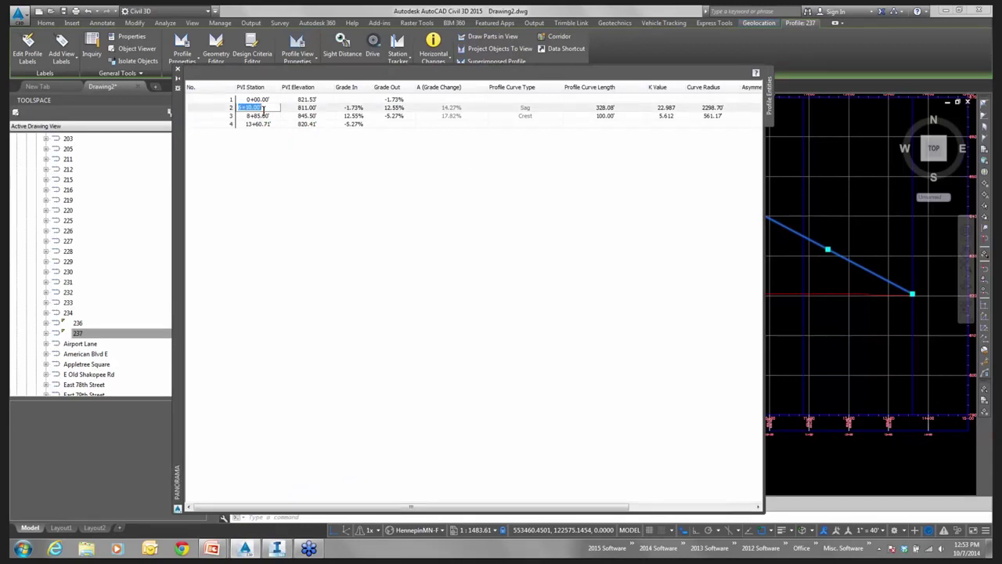
type("6+00")
key("Return")
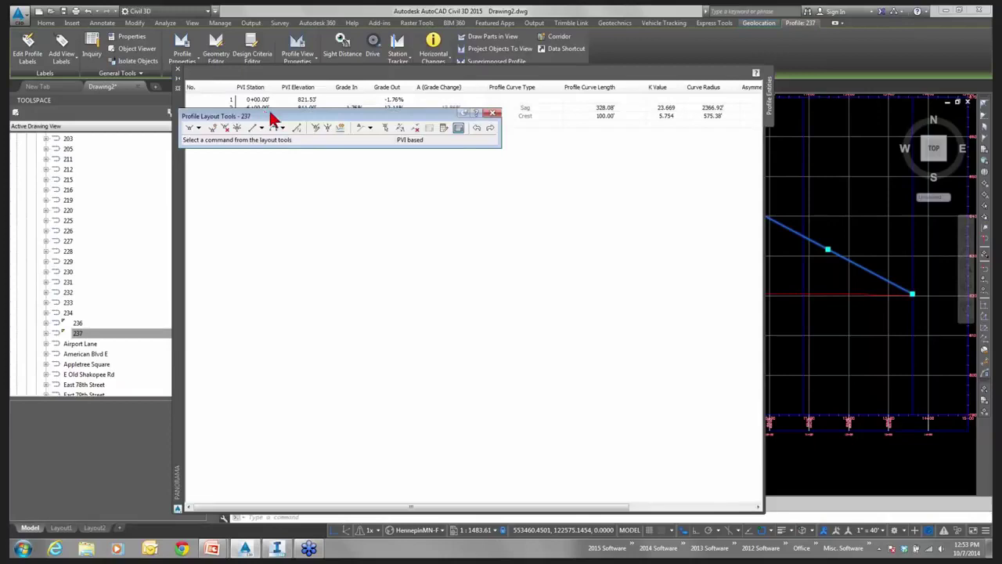
left_click(492, 113)
- Import 03.fbx from the FBX folder as block 03, with the unit conversion set to 1 FBX file unit per drawing foot
scroll(604, 209, "down", 8)
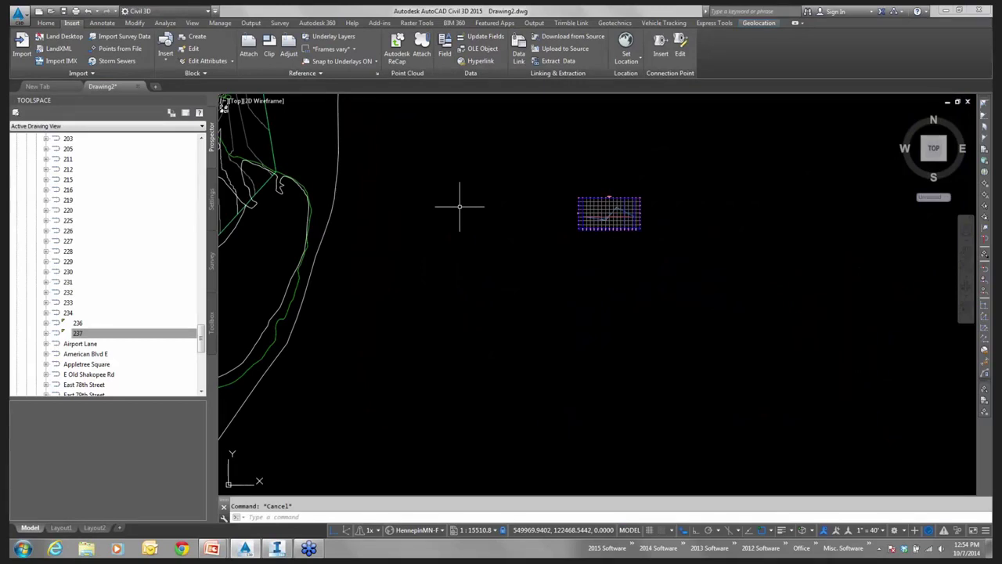
left_click(21, 46)
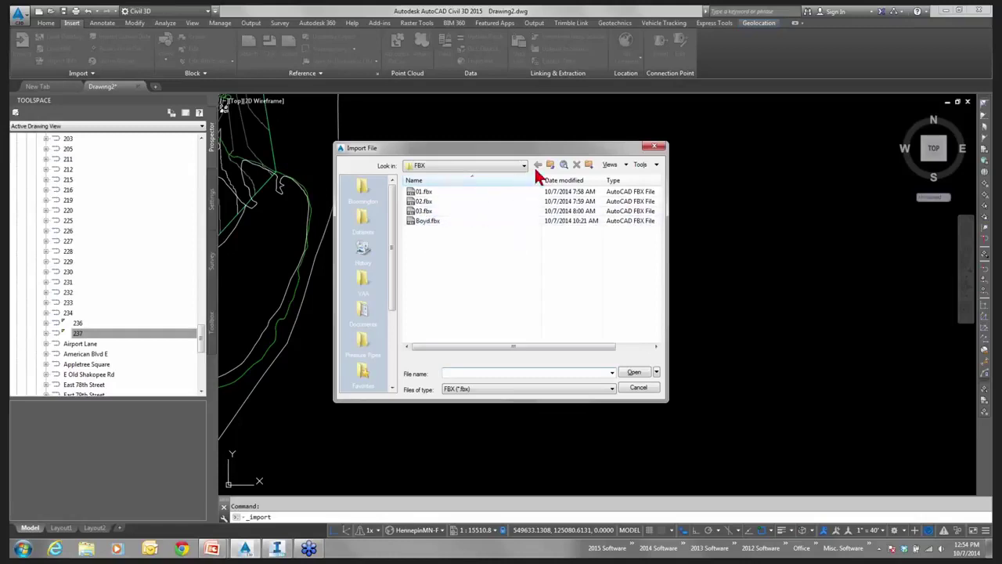
left_click(423, 212)
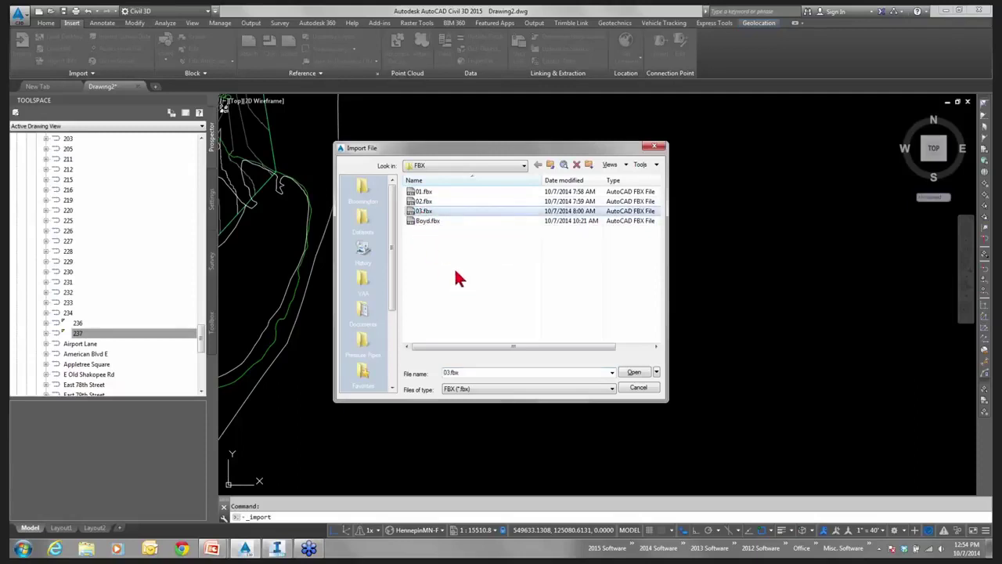
left_click(631, 373)
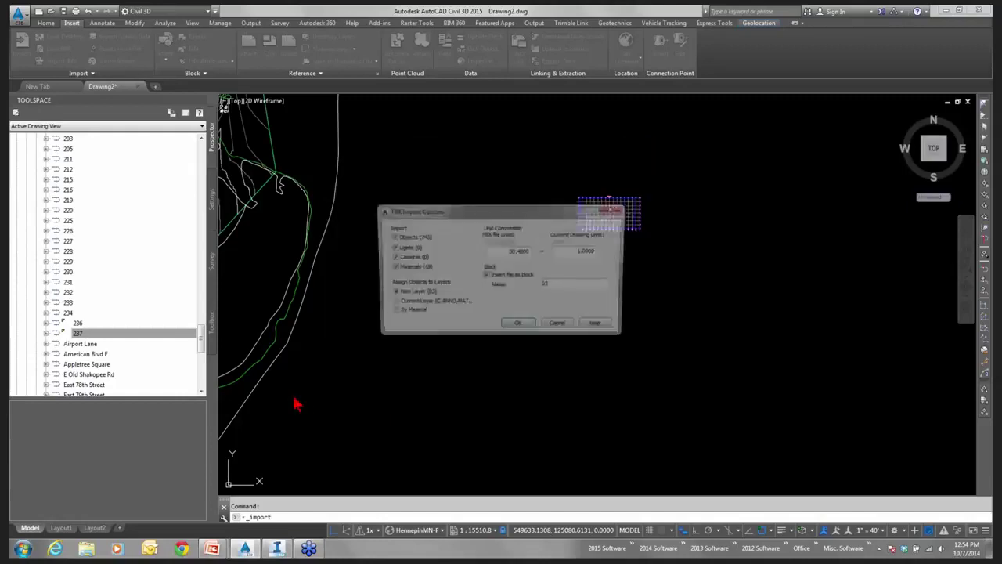
double_click(509, 251)
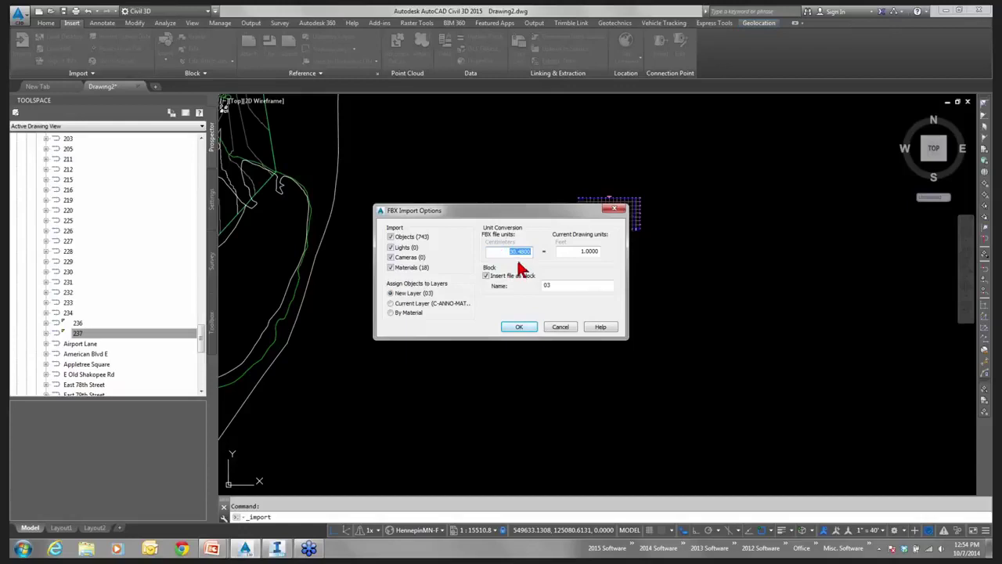
type("1")
left_click(518, 328)
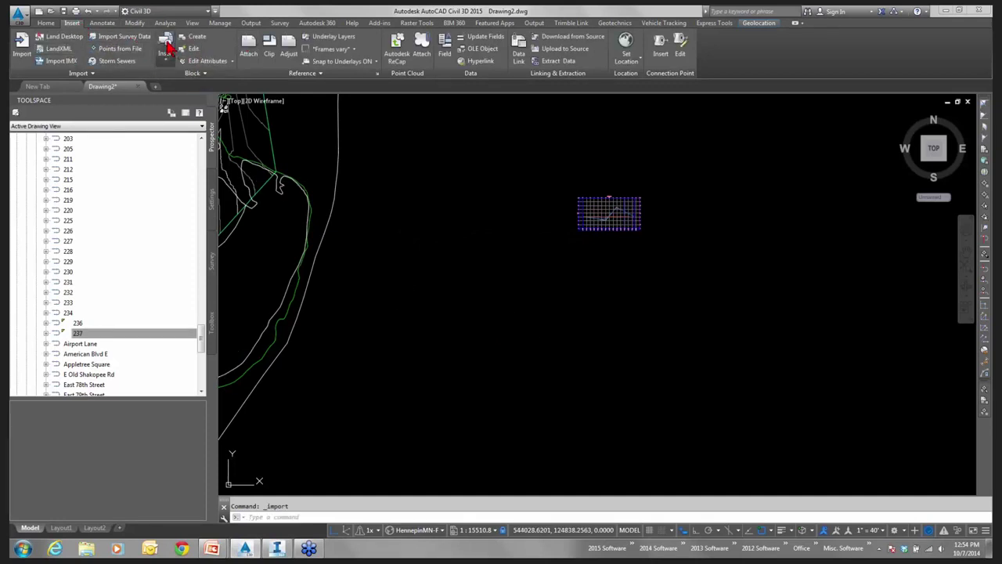
- Insert block 03 at X 540281.3, Y 124263.5, Z 82 and inspect its location within the imported site
left_click(167, 49)
left_click(206, 177)
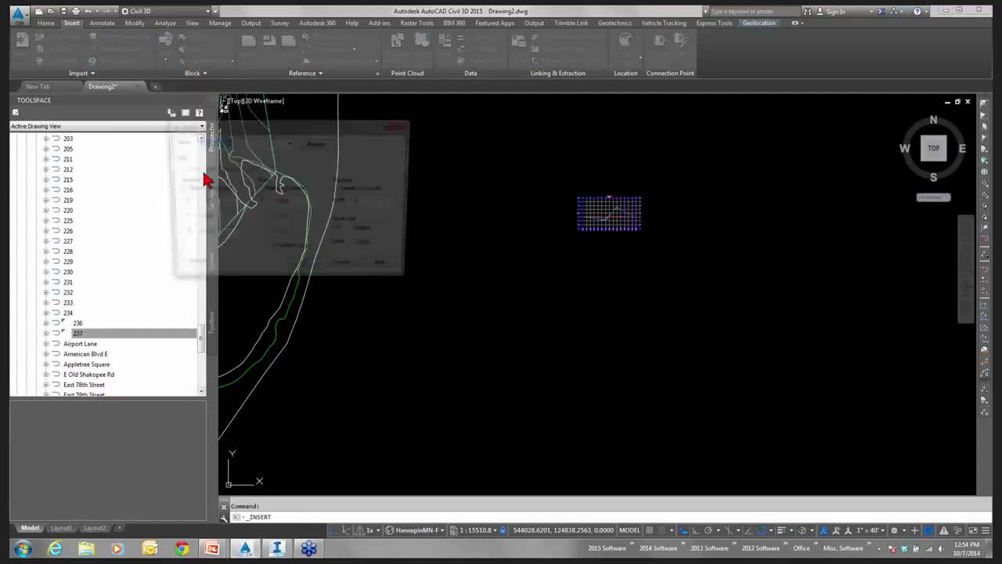
left_click(288, 149)
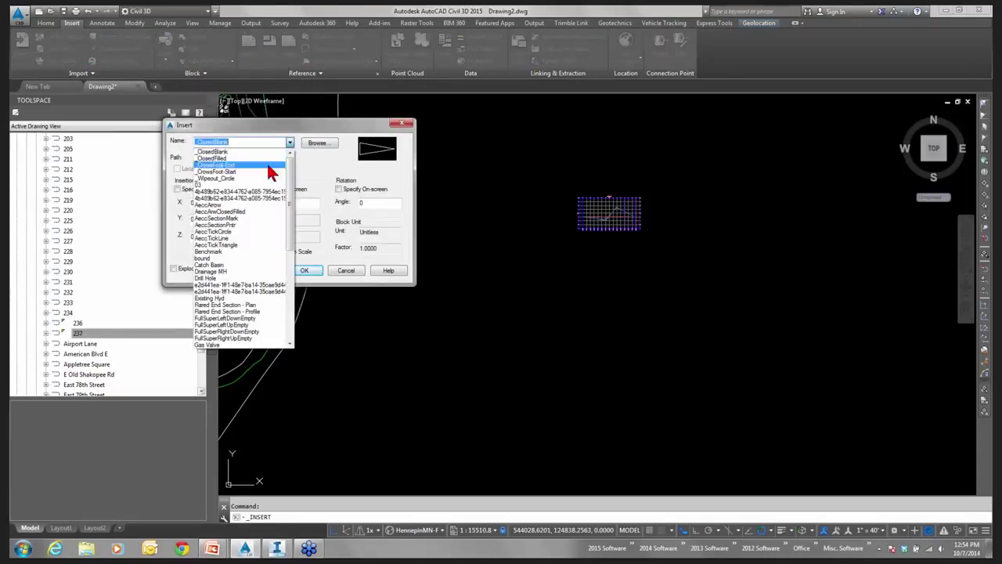
left_click(208, 194)
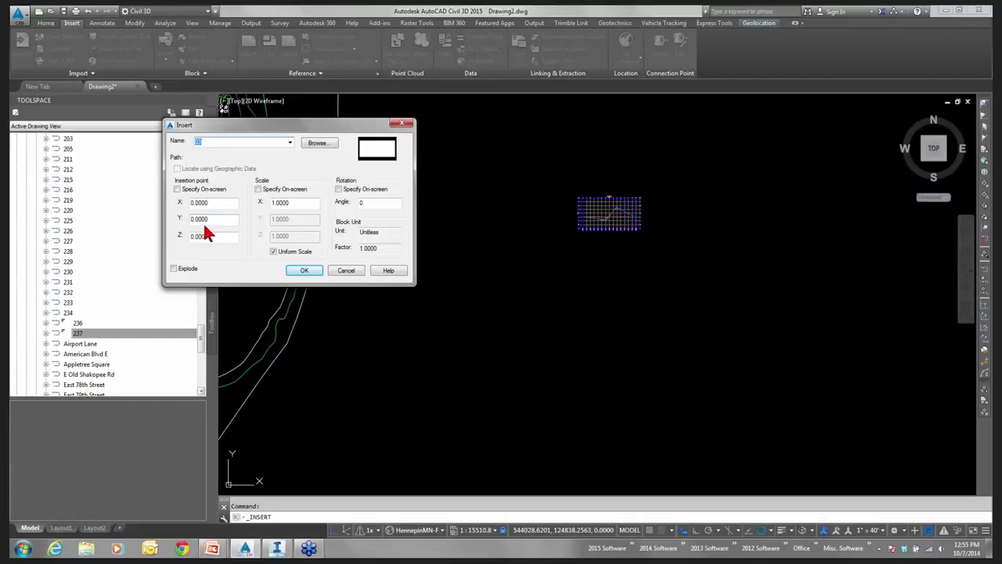
double_click(211, 203)
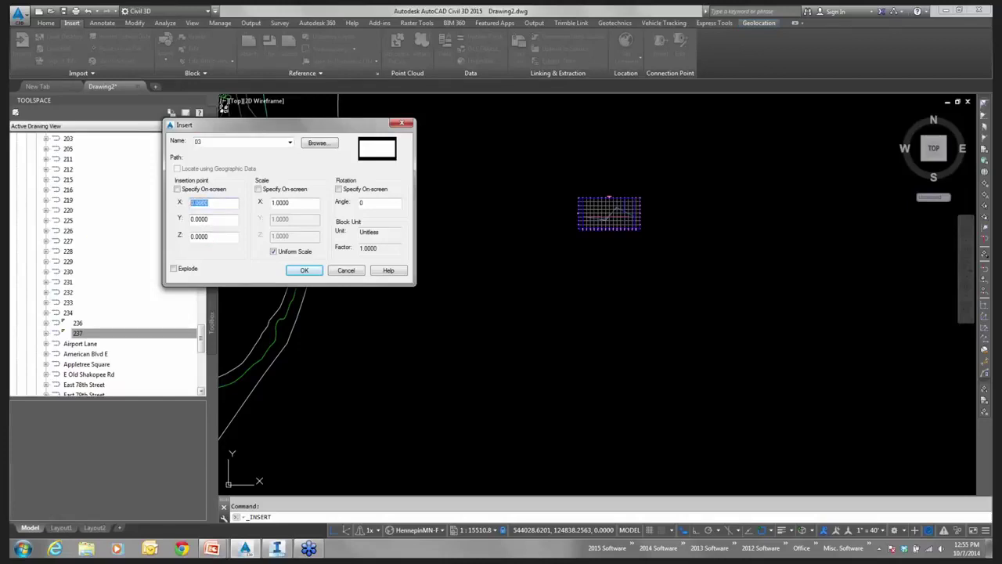
type("540281.3")
double_click(211, 220)
type("124263")
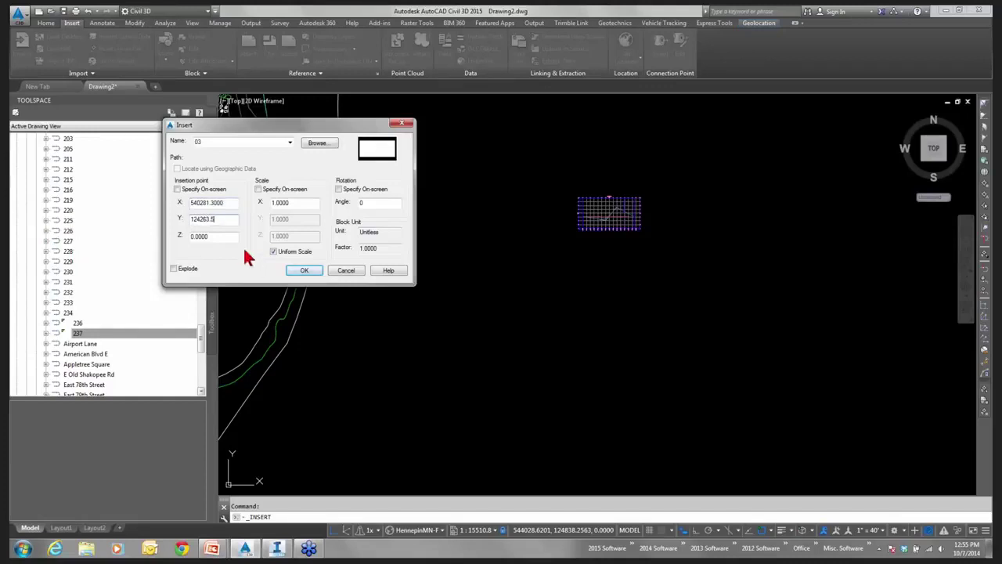
key("Tab")
type("82")
left_click(302, 274)
scroll(395, 350, "down", 6)
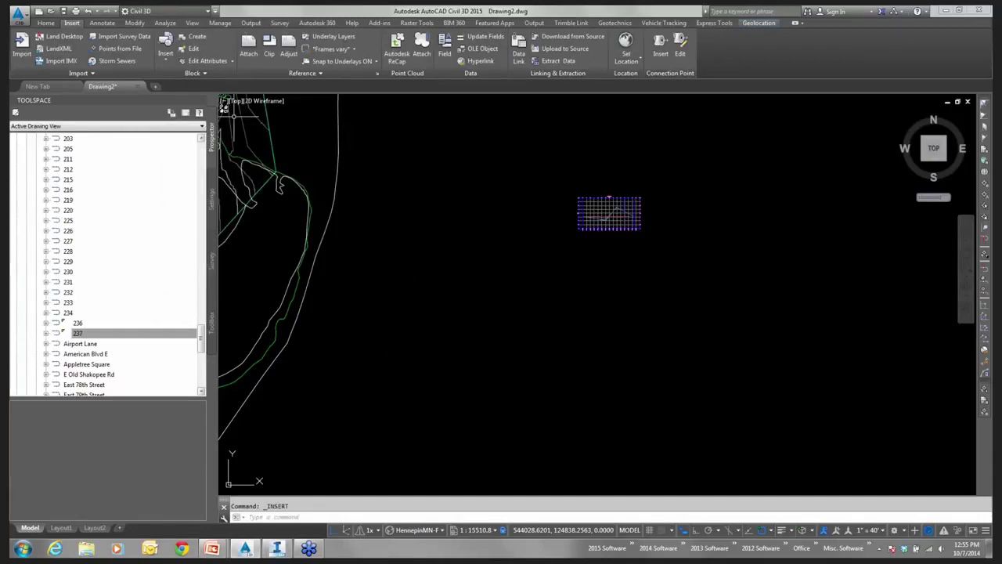
scroll(351, 333, "up", 8)
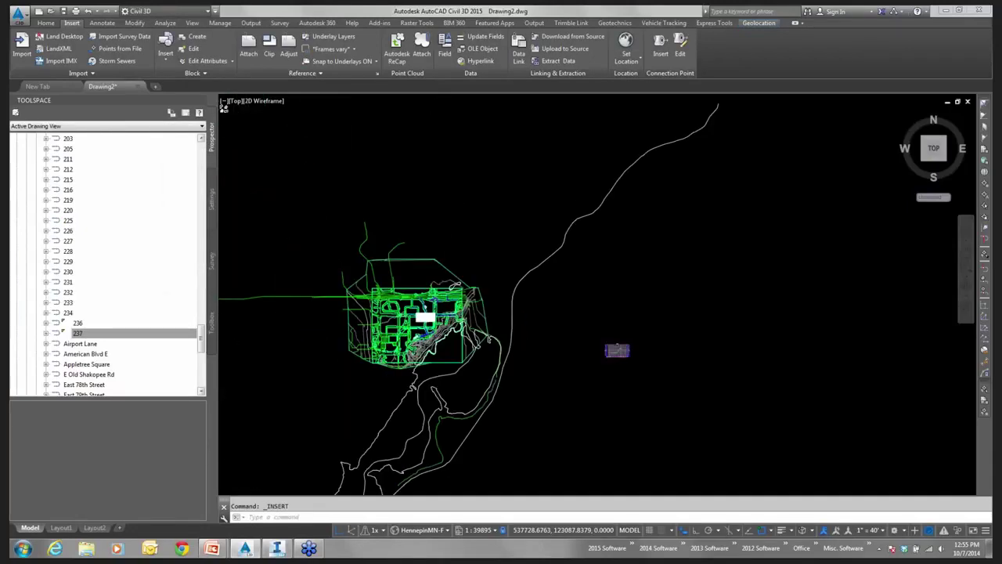
- Examine how the inserted block 03 fits the imported roads and terrain, first in plan and from a tilted 3D view
scroll(379, 334, "up", 2)
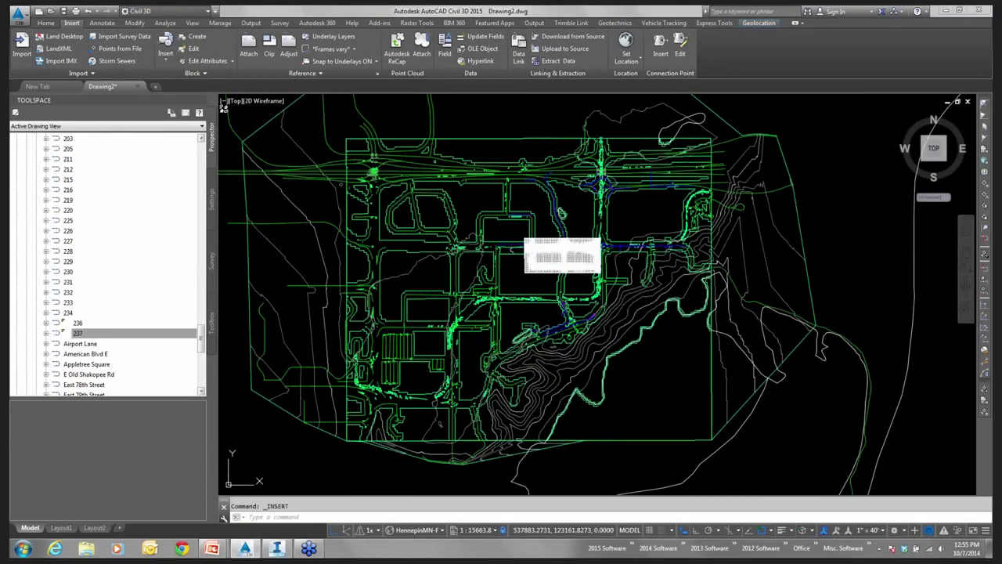
scroll(543, 252, "up", 2)
scroll(542, 252, "up", 8)
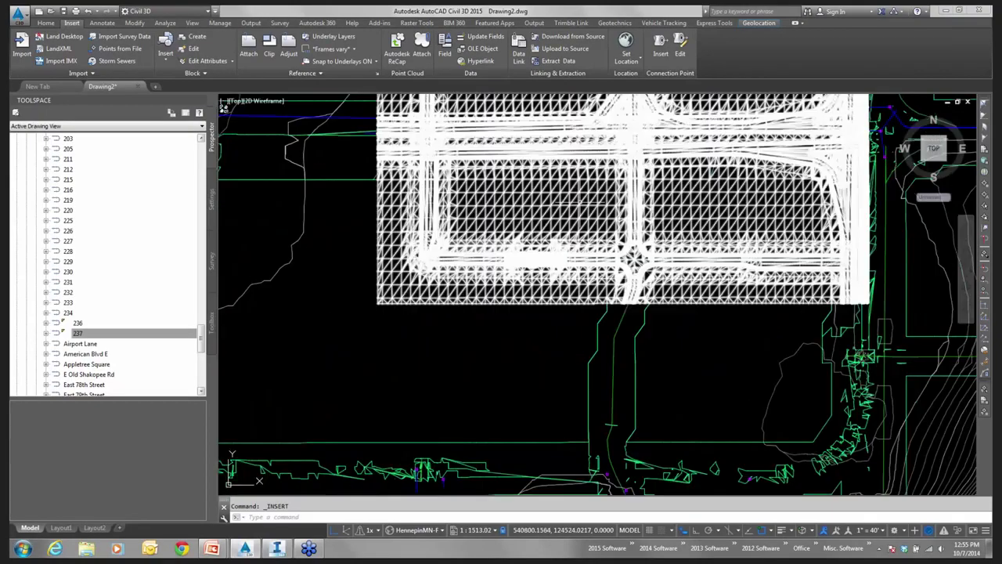
left_click_drag(580, 201, 402, 365)
mouse_move(403, 252)
middle_mouse_down("shift")
mouse_move(415, 243)
mouse_move(426, 294)
mouse_move(419, 254)
mouse_move(425, 320)
middle_mouse_up("shift")
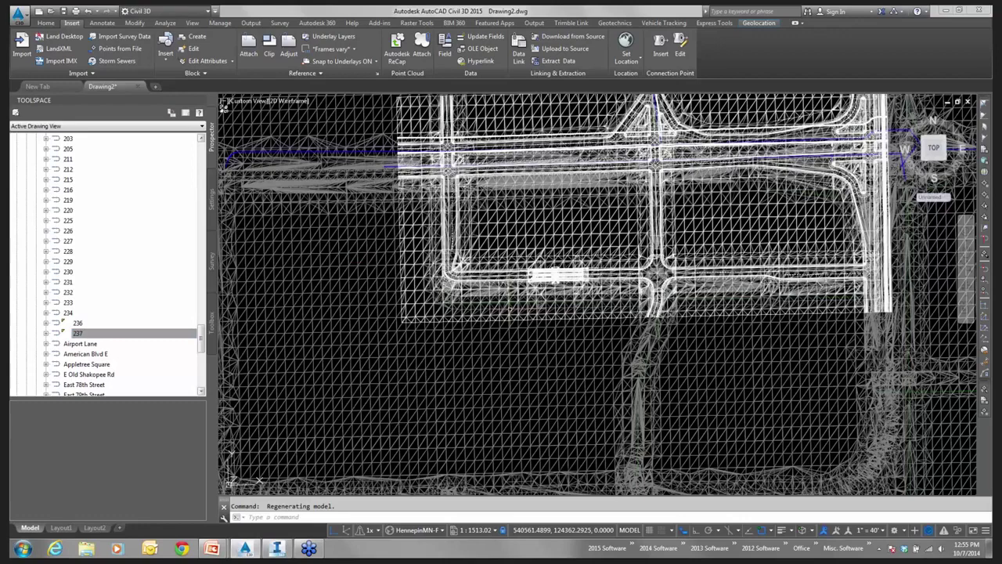
scroll(508, 309, "up", 3)
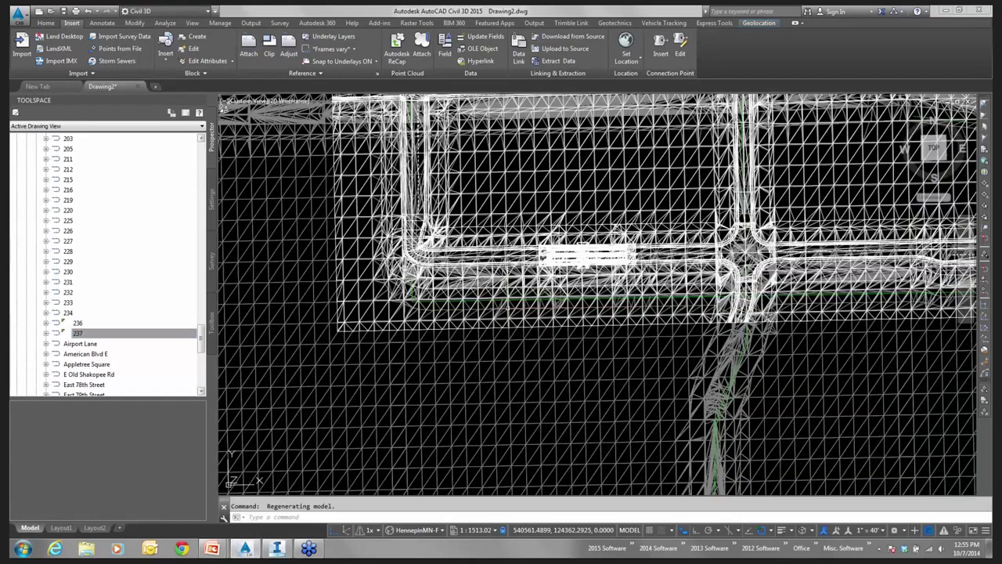
scroll(457, 270, "up", 3)
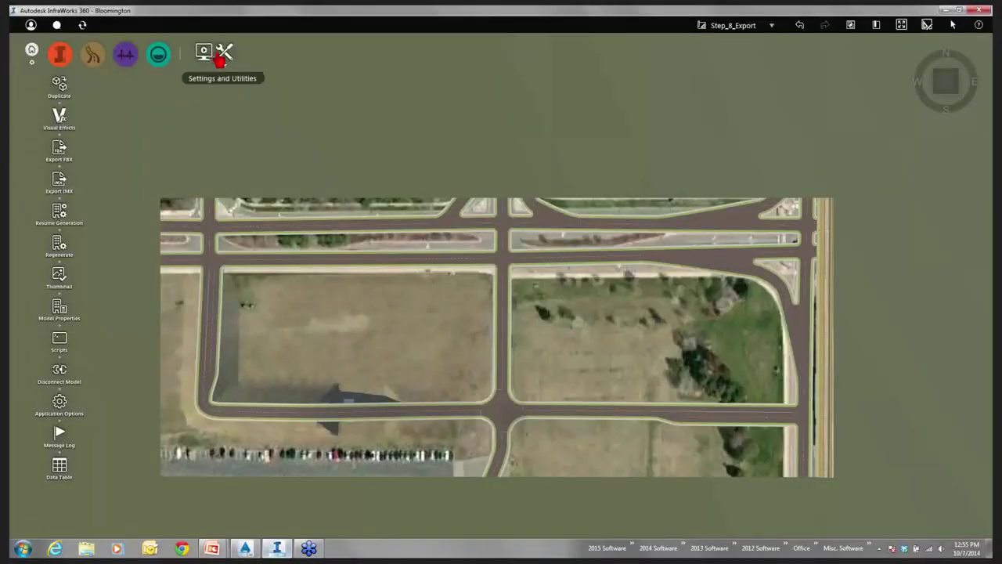
- Switch to InfraWorks 360, start creating Civil 3D drawings from the model and pick the lower L-shaped design road for plan production
left_click(93, 54)
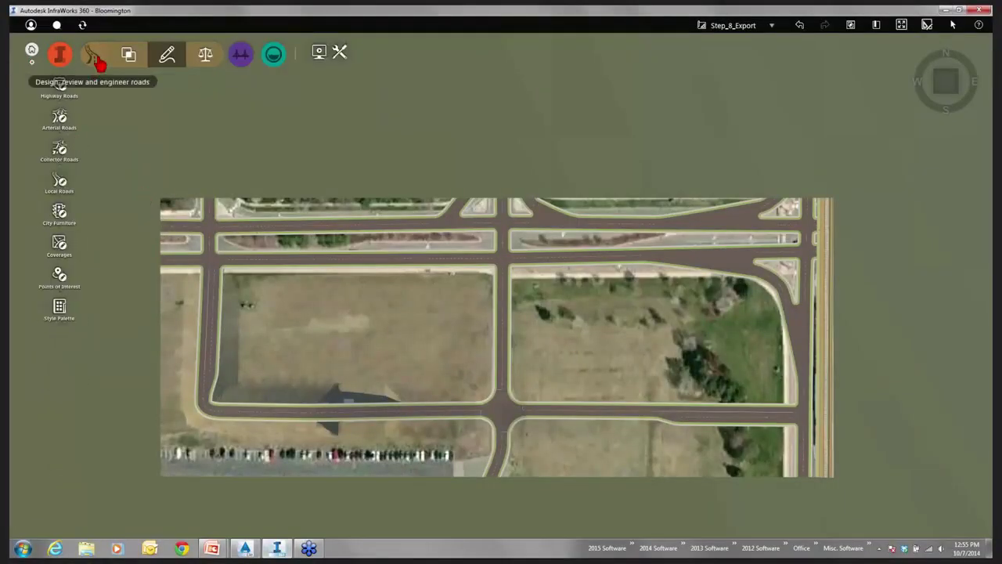
left_click(206, 56)
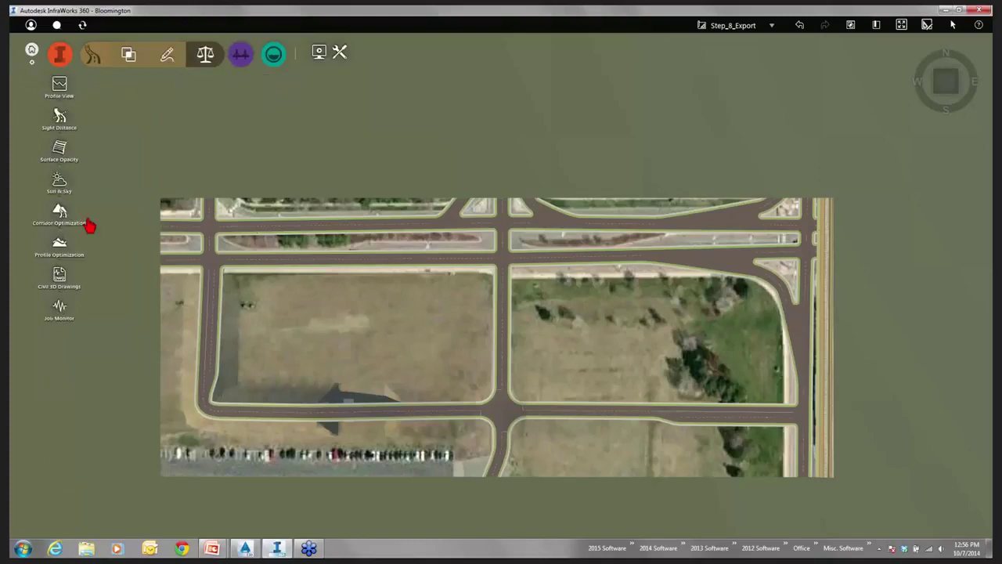
left_click(63, 278)
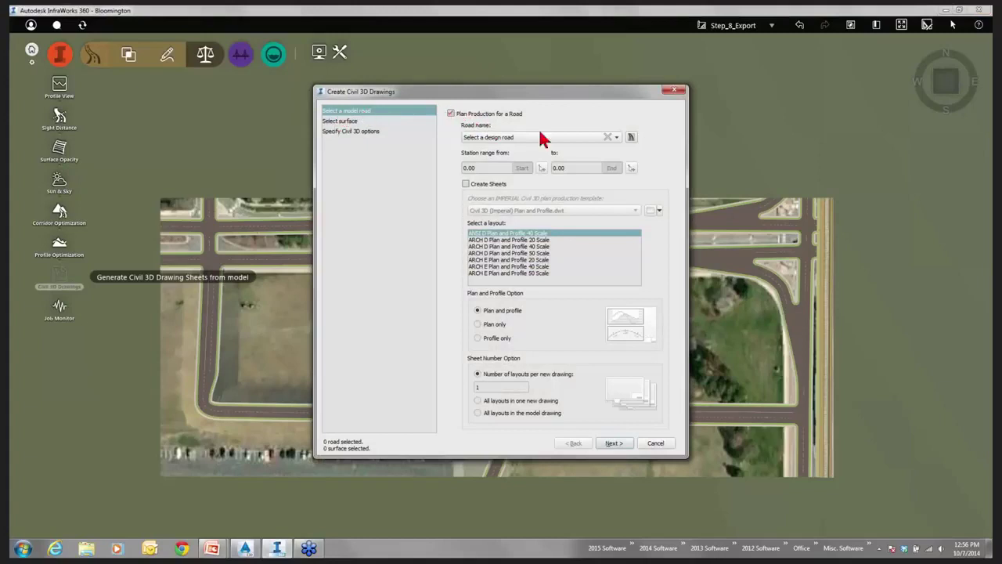
left_click(630, 137)
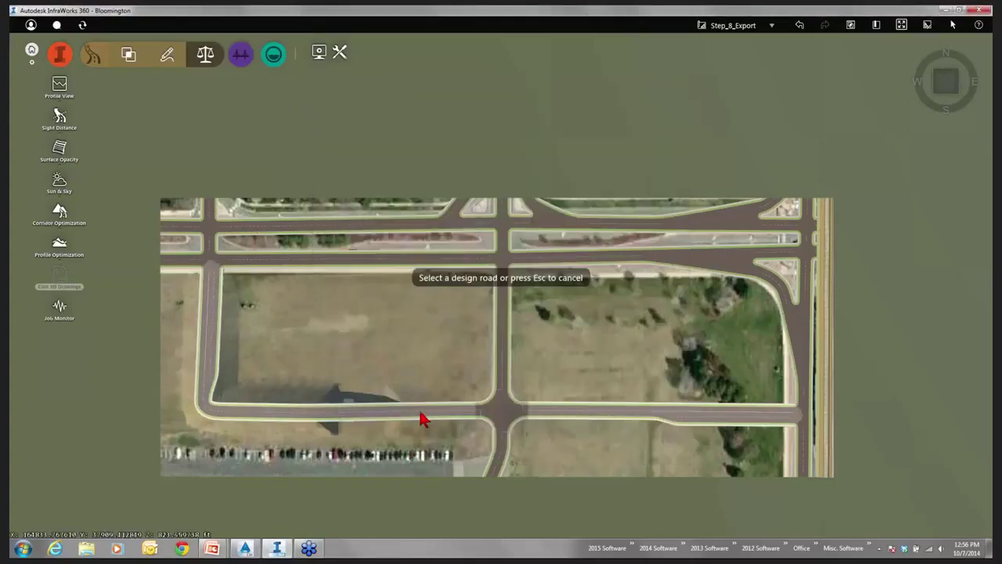
left_click(421, 419)
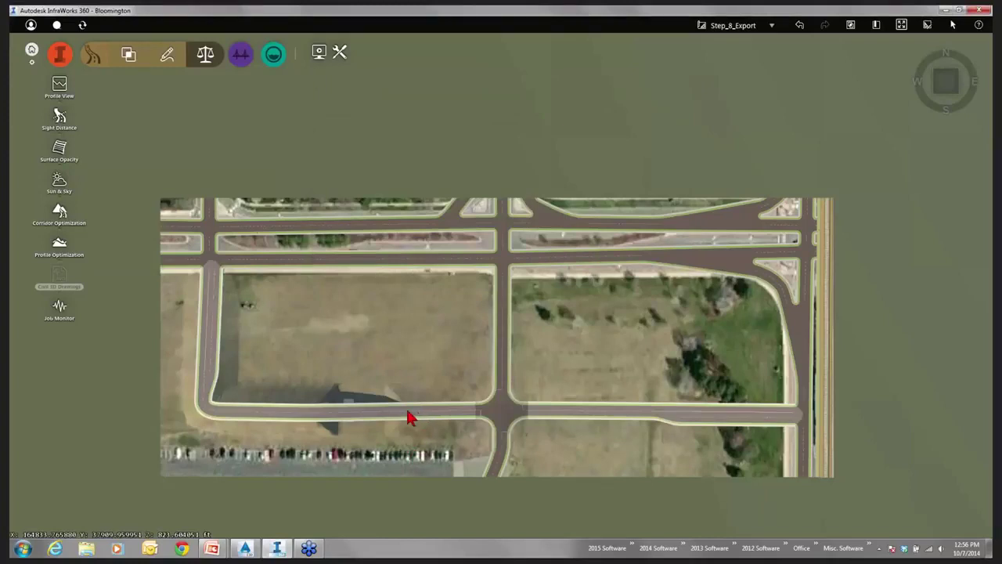
left_click(408, 414)
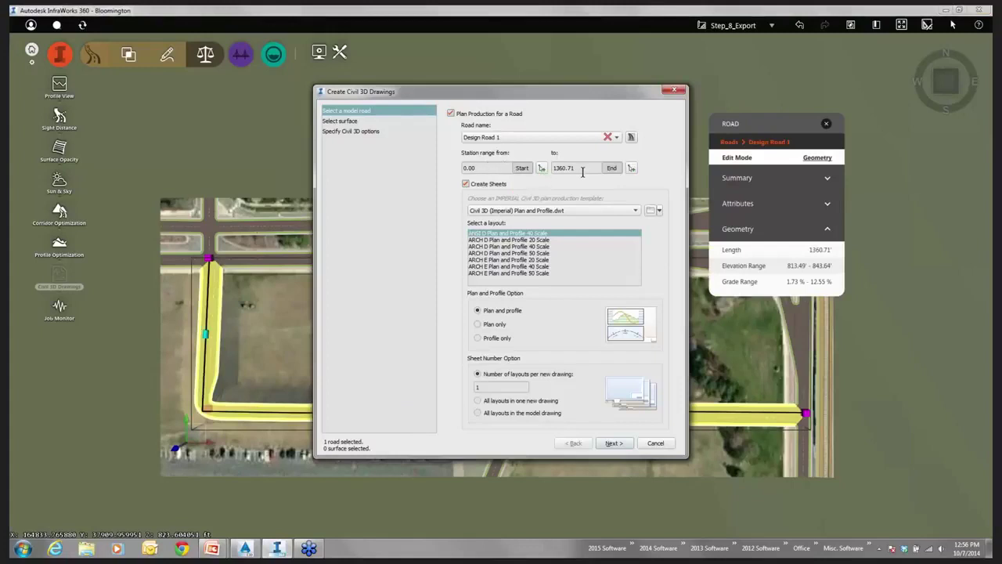
- Choose the ARCH D Plan and Profile 20 Scale layout with all layouts in one new drawing, and include the entire terrain surface
left_click(536, 239)
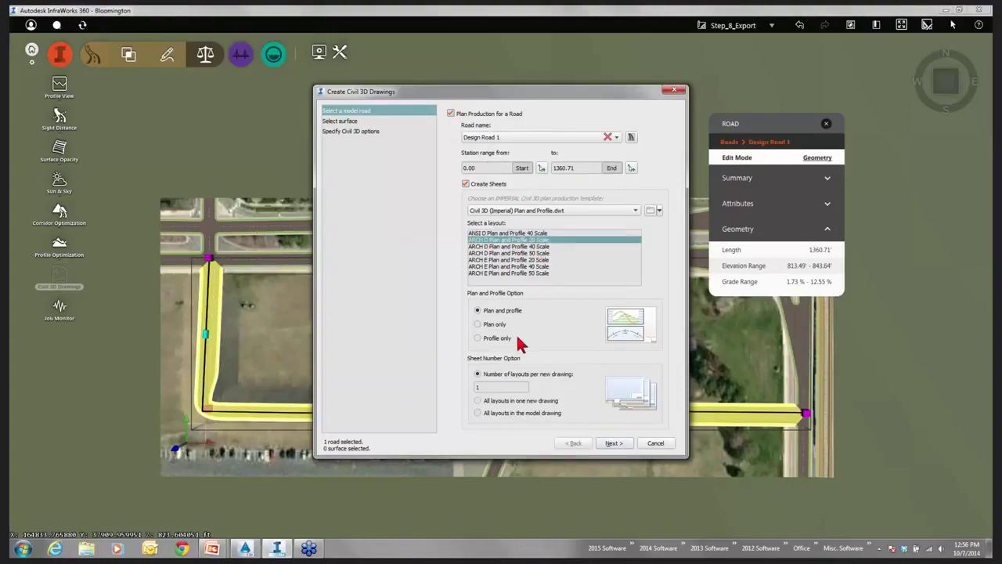
left_click(479, 401)
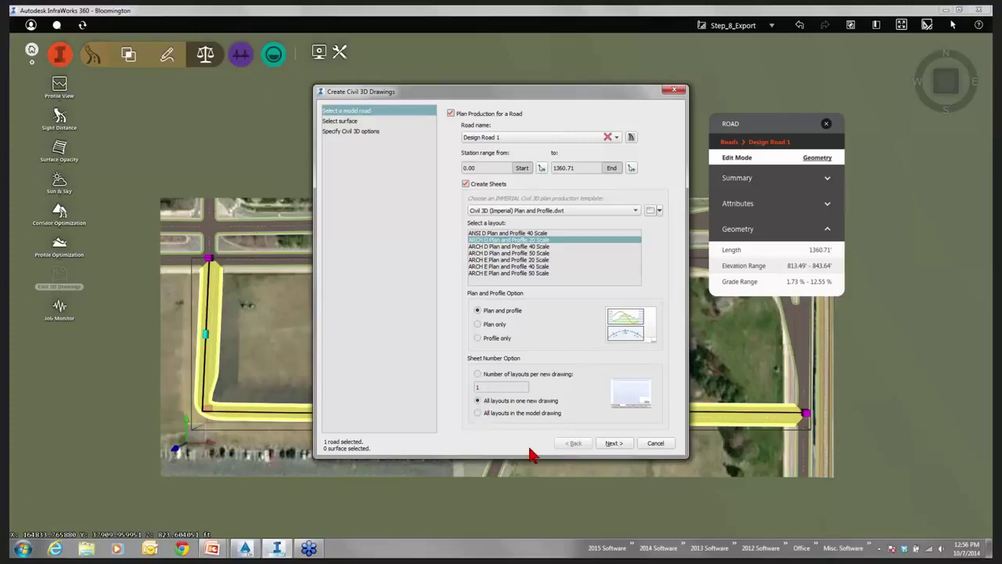
left_click(611, 443)
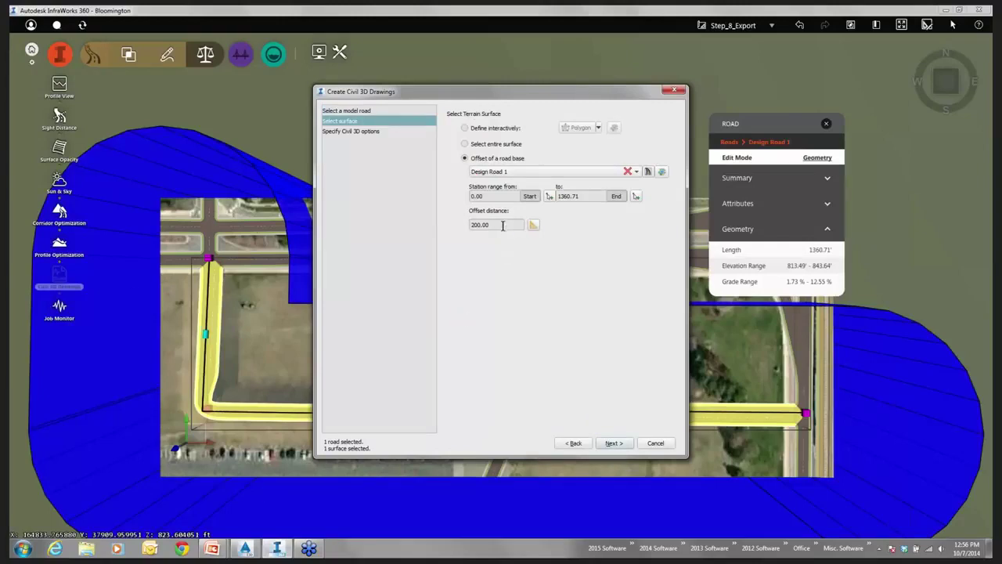
left_click(465, 145)
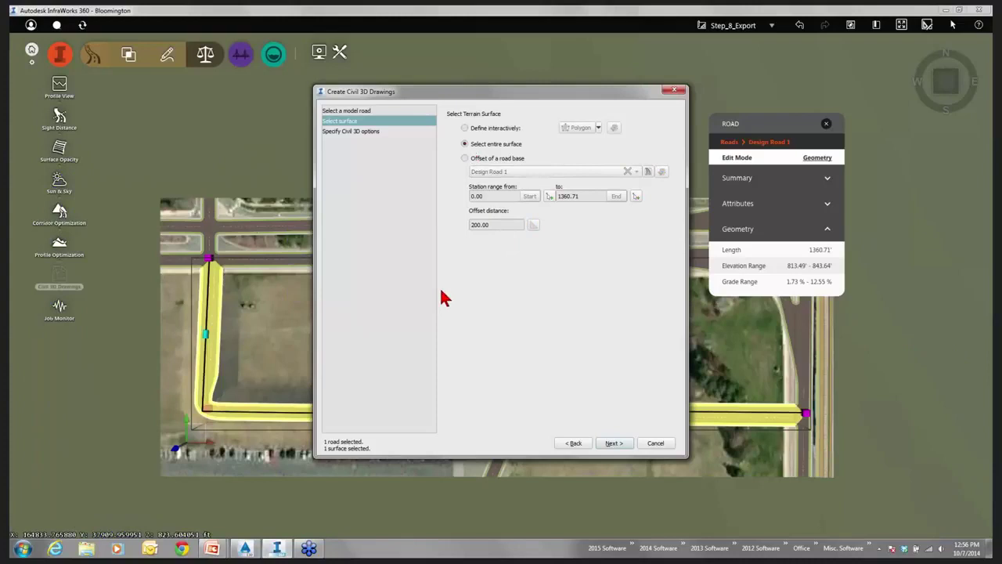
left_click(609, 444)
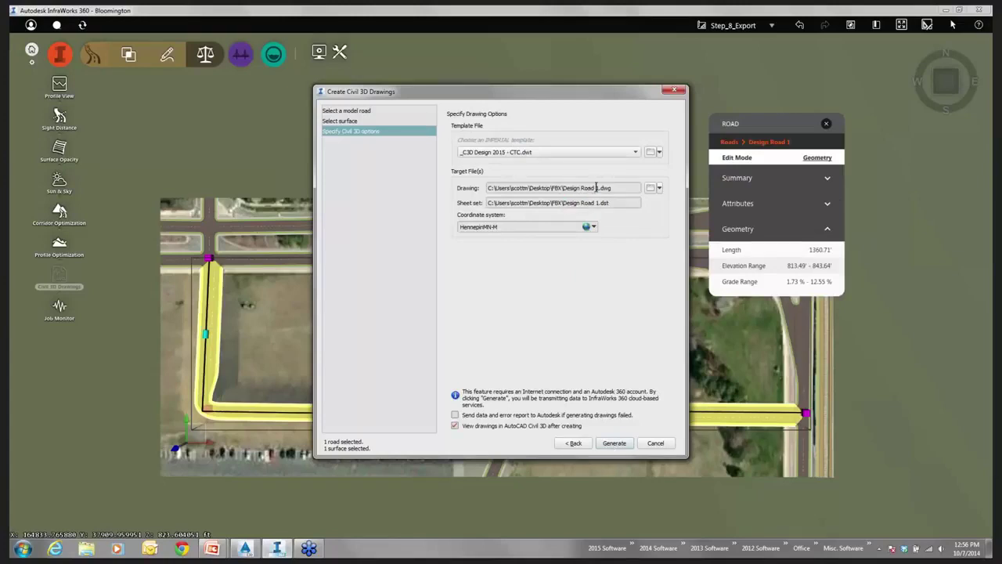
- Name the target drawing Design Road 2, set the coordinate system to HennepinMN-F, and generate the Civil 3D drawings
type("2")
left_click(588, 228)
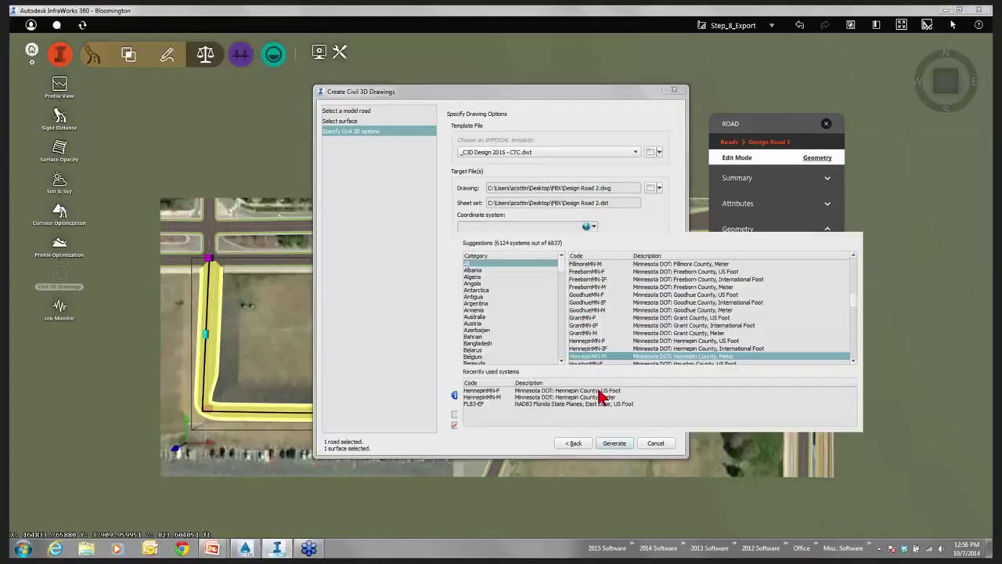
left_click(598, 391)
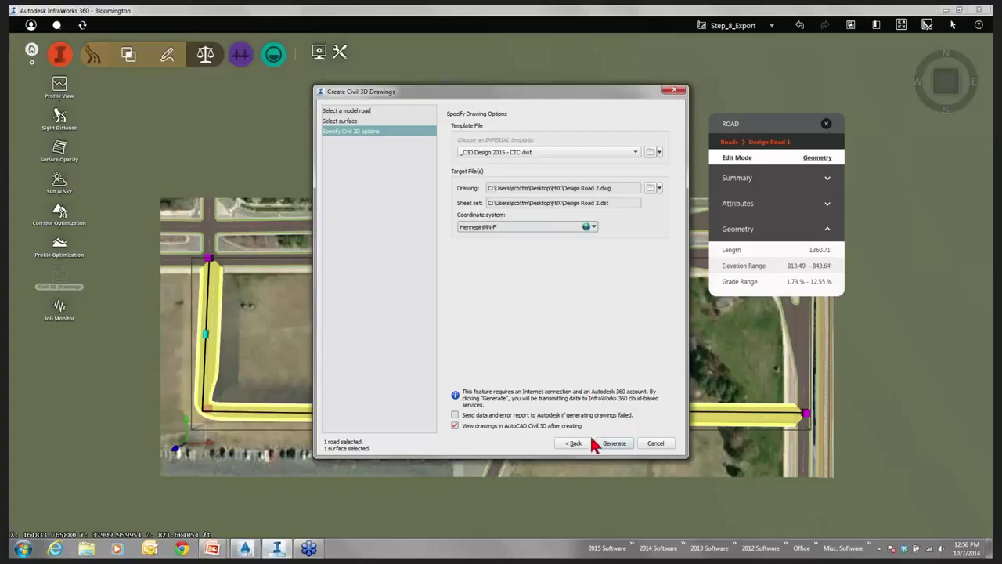
left_click(614, 444)
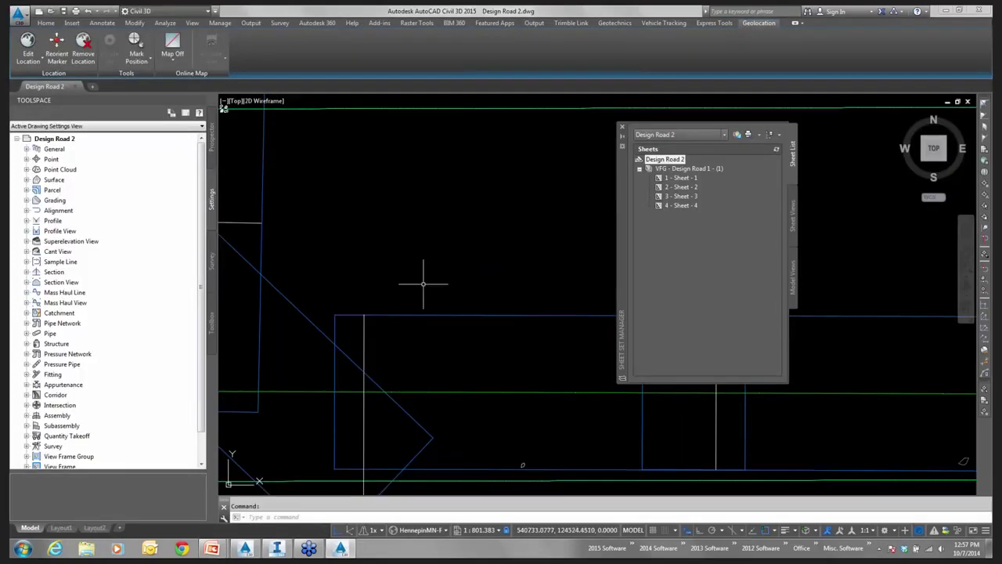
- View the whole generated Design Road 2 drawing in Civil 3D and open Sheet - 1 from its sheet set, closing the Panorama window
scroll(423, 283, "down", 8)
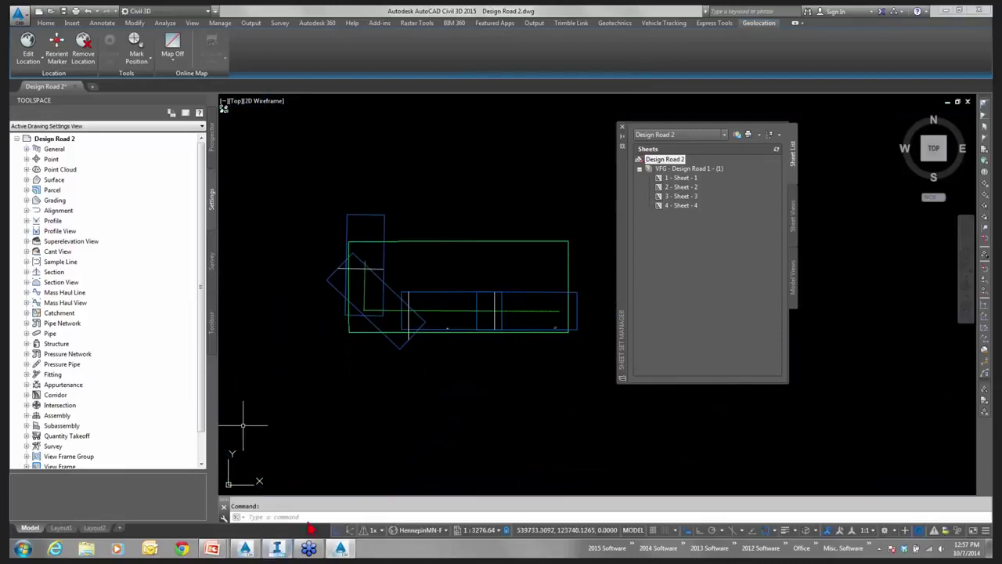
left_click(681, 179)
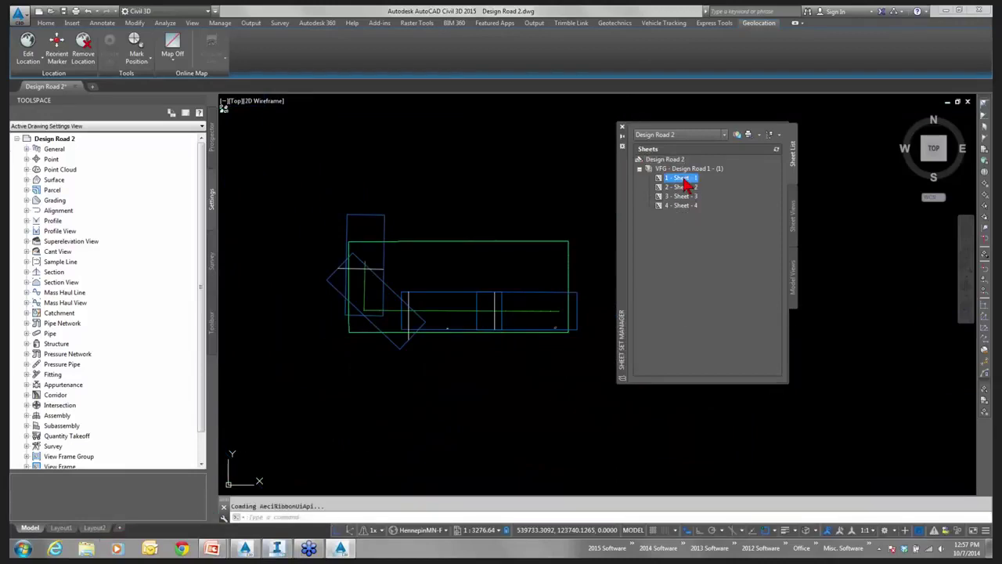
right_click(683, 178)
left_click(691, 186)
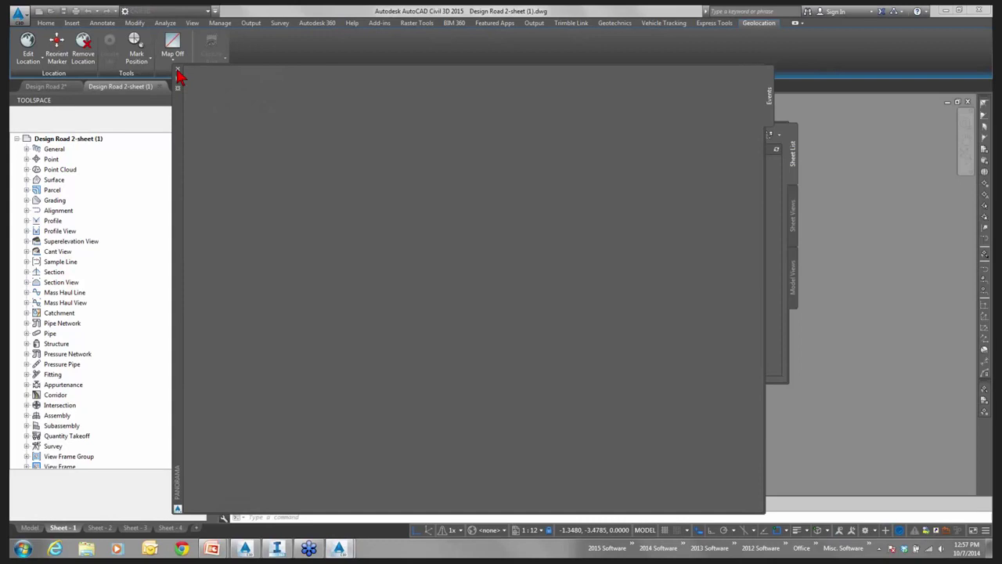
left_click(177, 70)
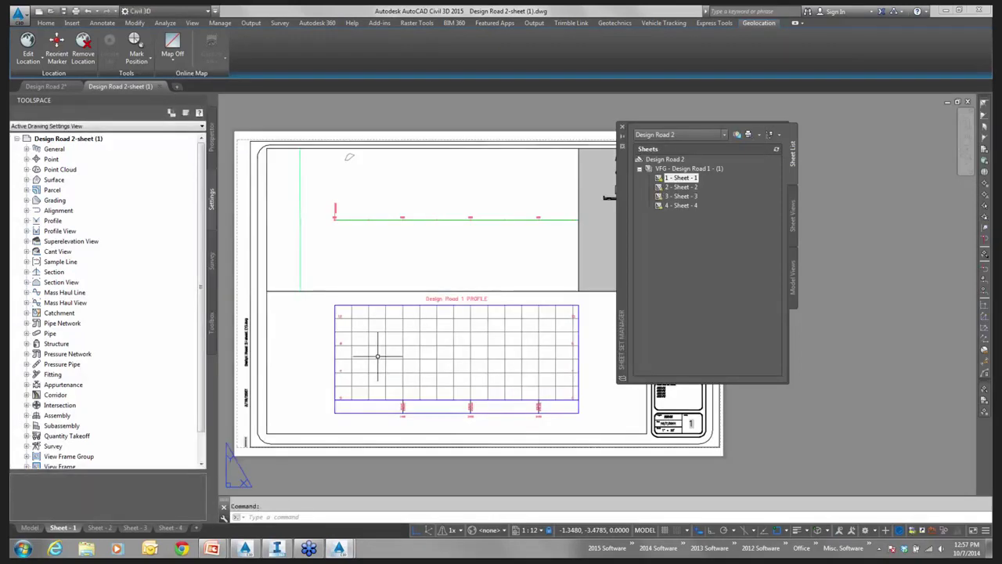
- Return to paper space and review the plan and profile layouts Sheet - 2, Sheet - 3 and Sheet - 4
double_click(218, 415)
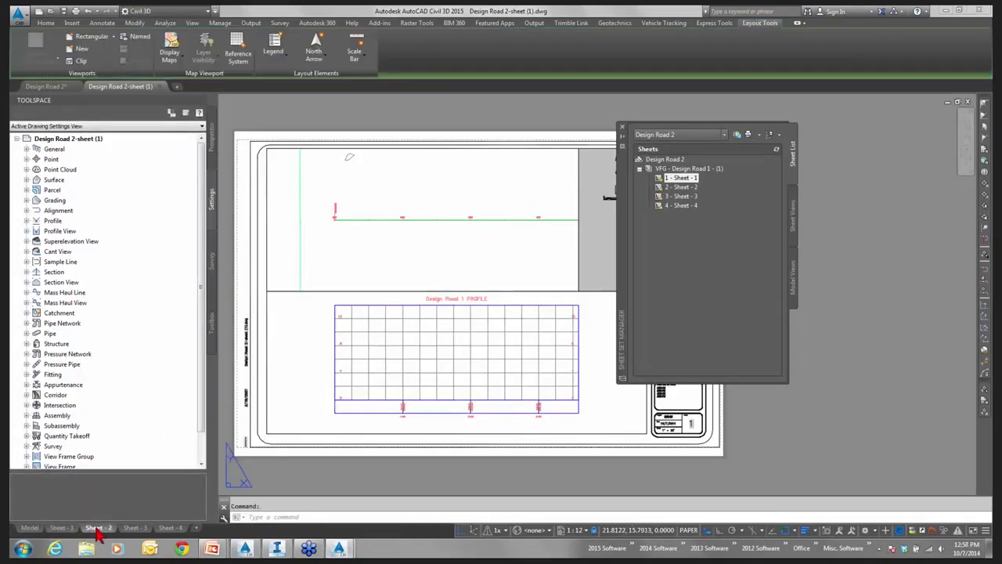
left_click(135, 528)
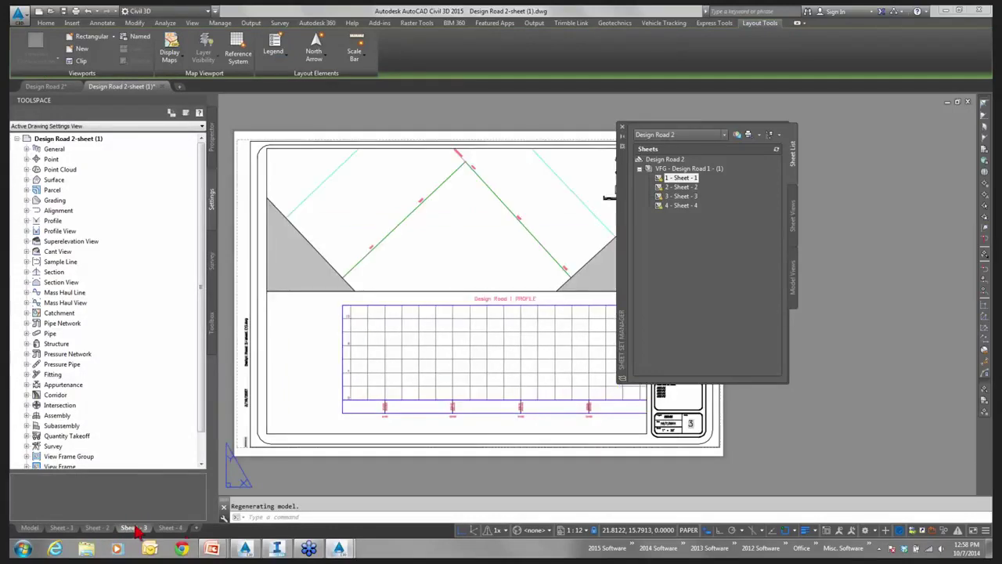
left_click(171, 527)
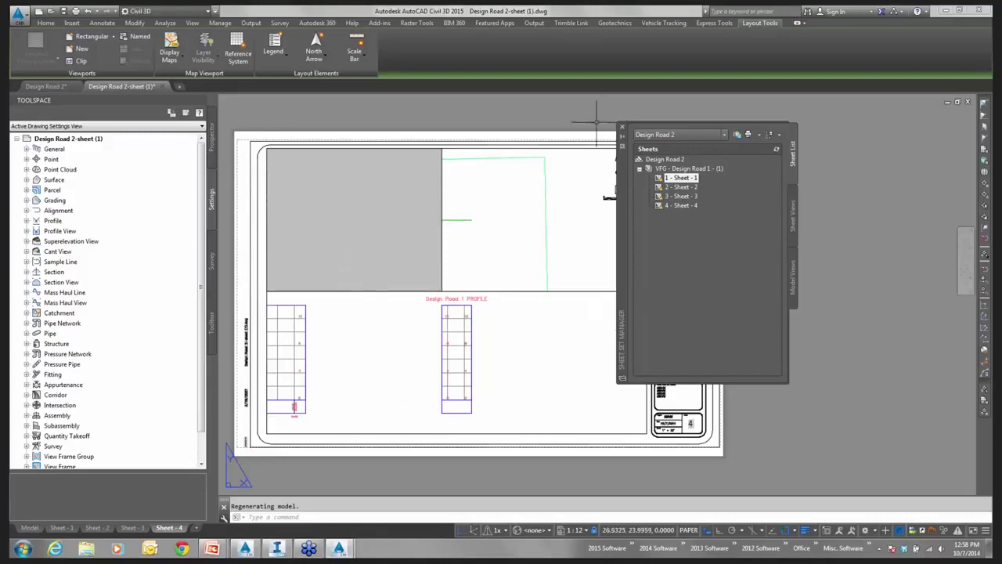
- Close the Sheet Set Manager and bring up the available plotting and export commands
left_click(623, 133)
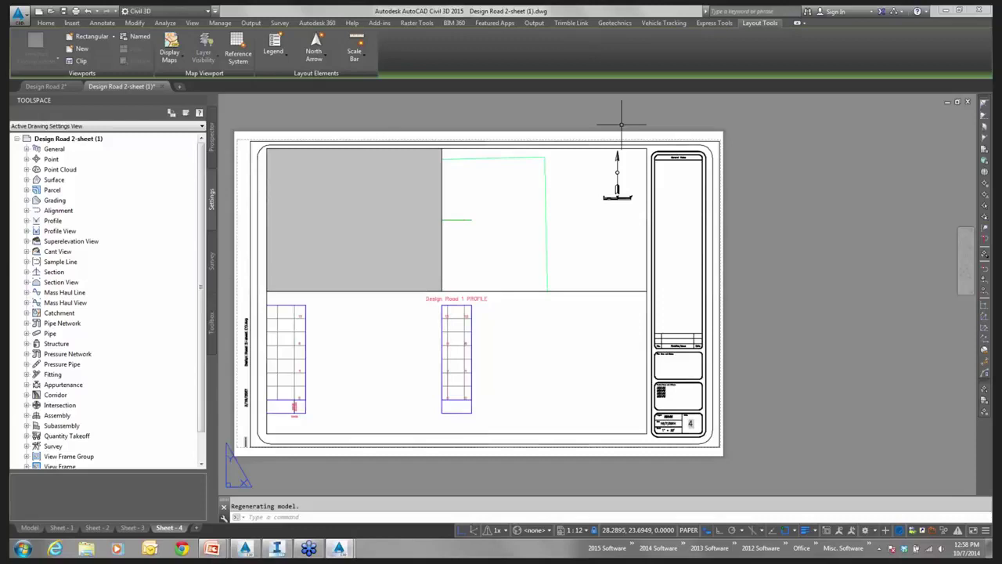
left_click(250, 22)
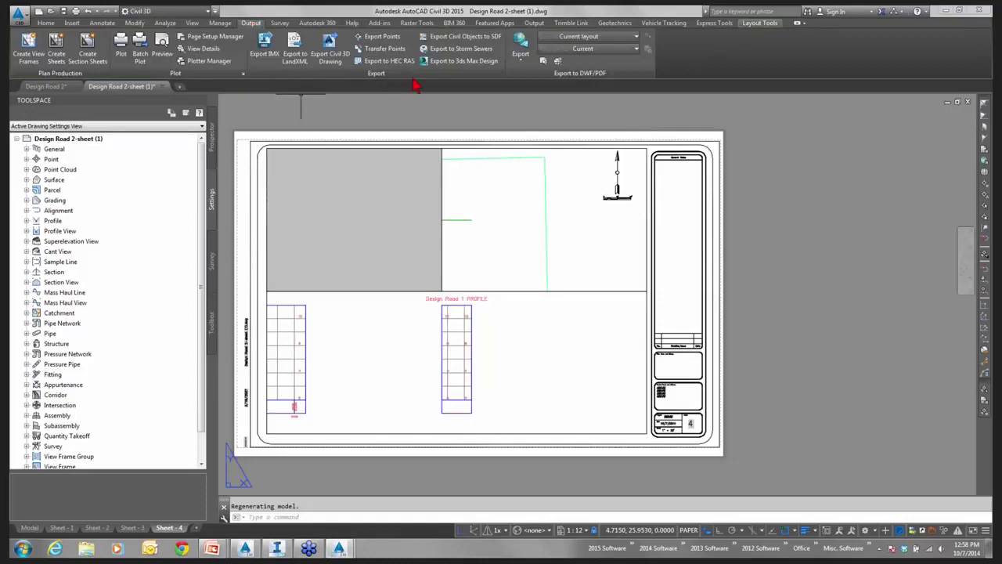